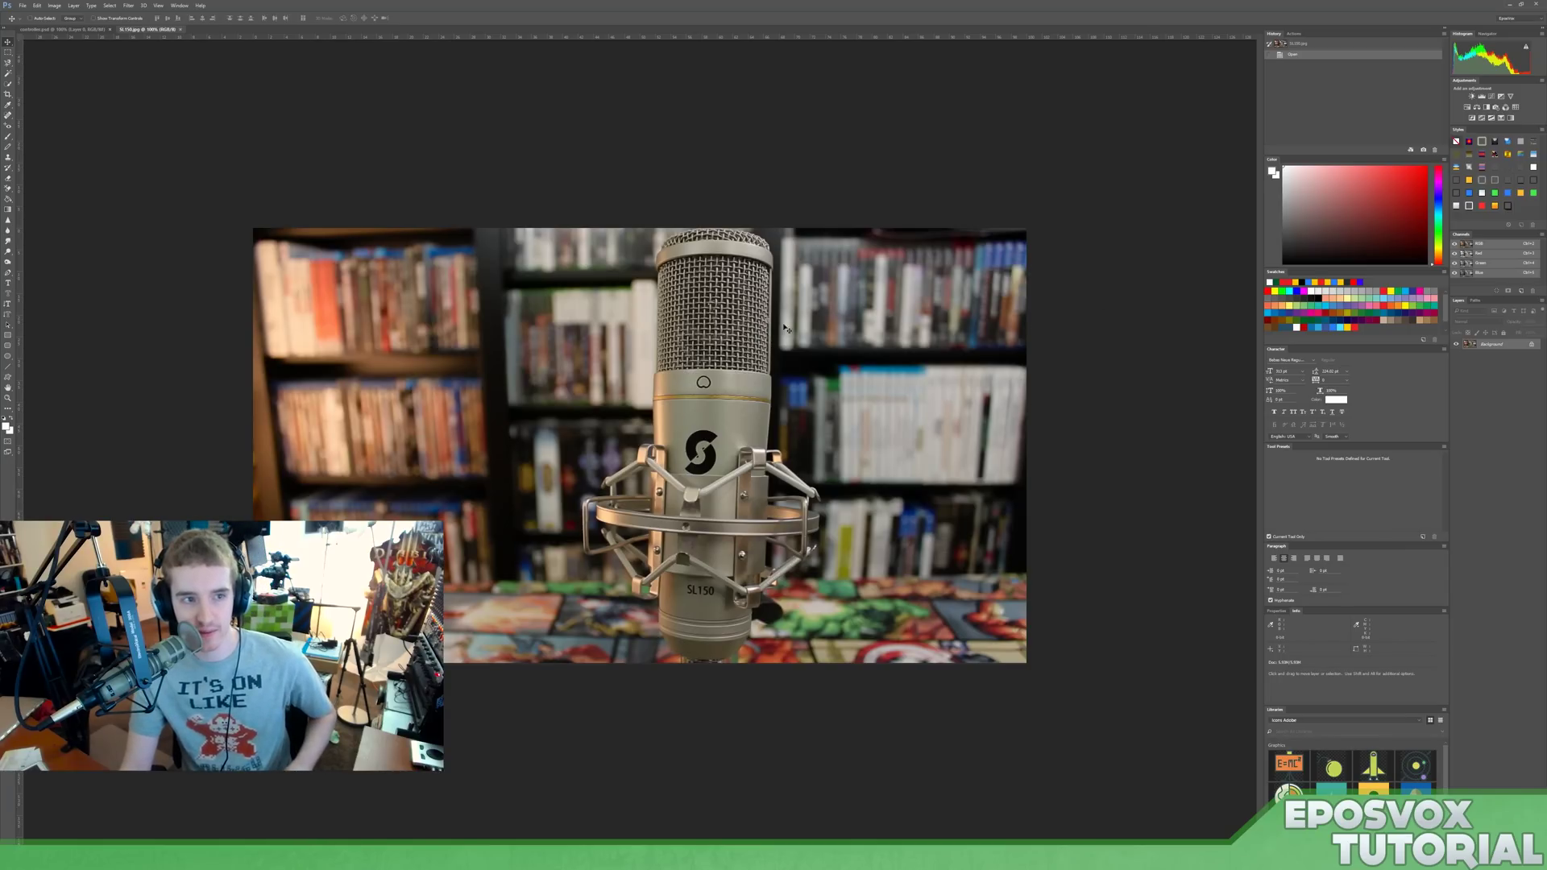
Step: Open the microphone photo in the Nik Collection's Analog Efex Pro 2 filter
click(128, 6)
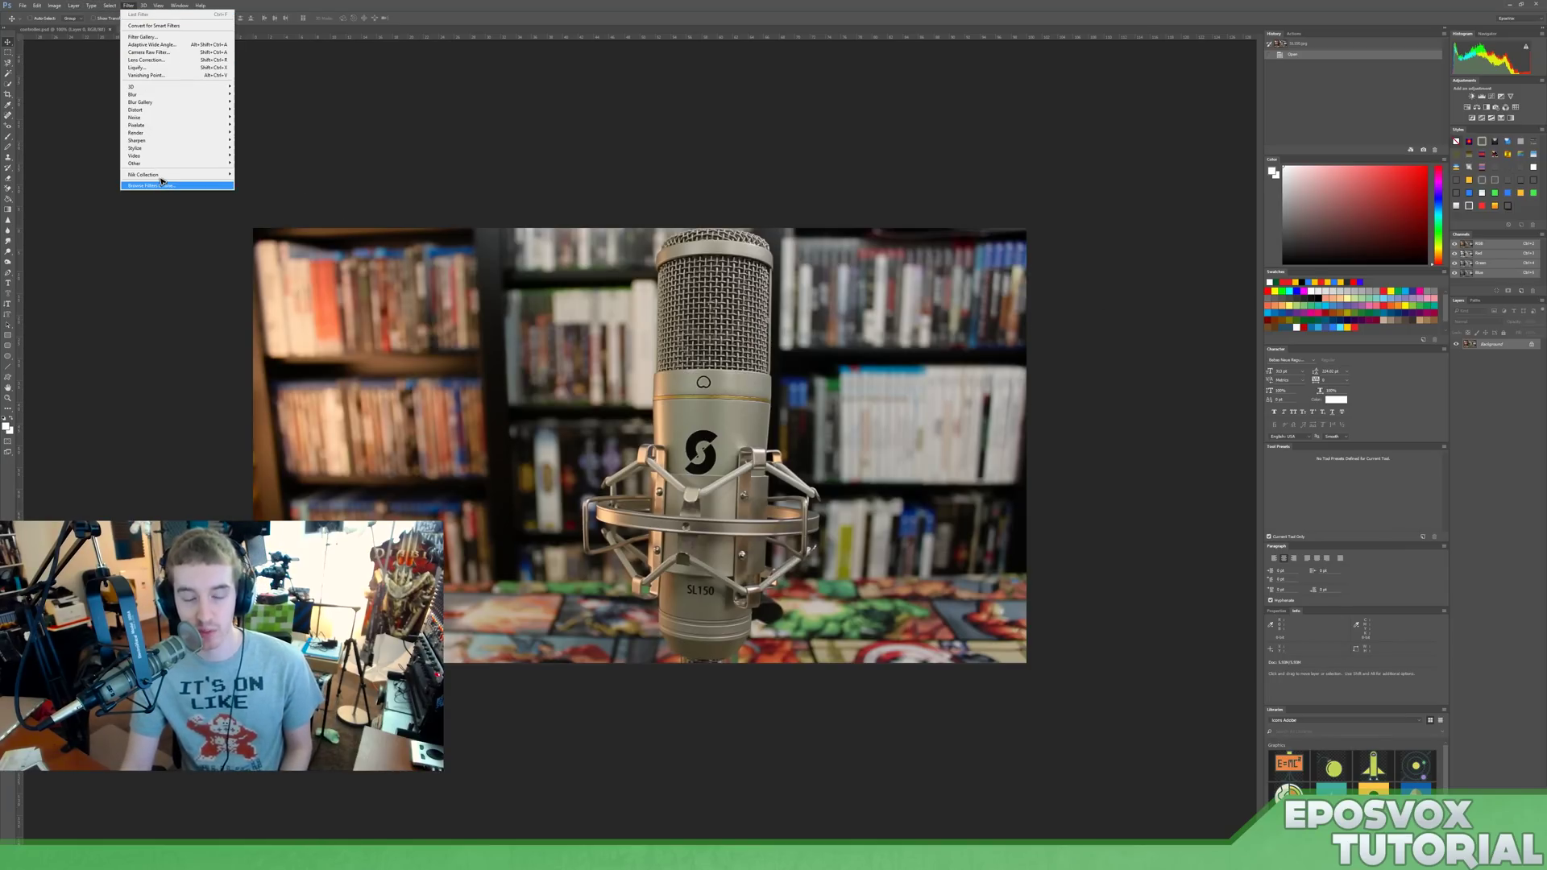
mouse_move(163, 176)
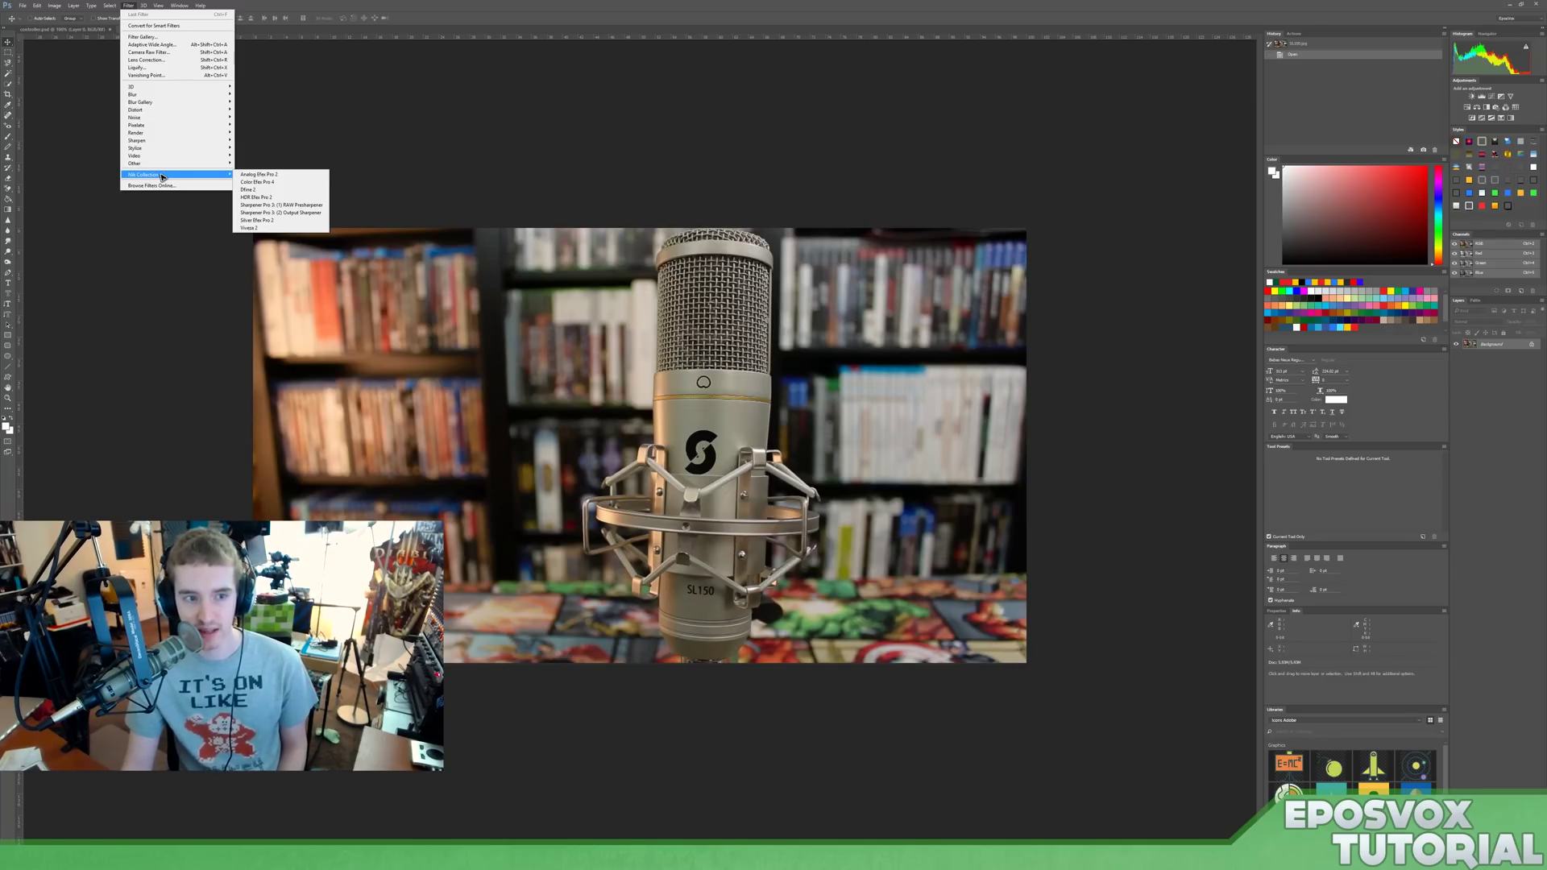
click(205, 176)
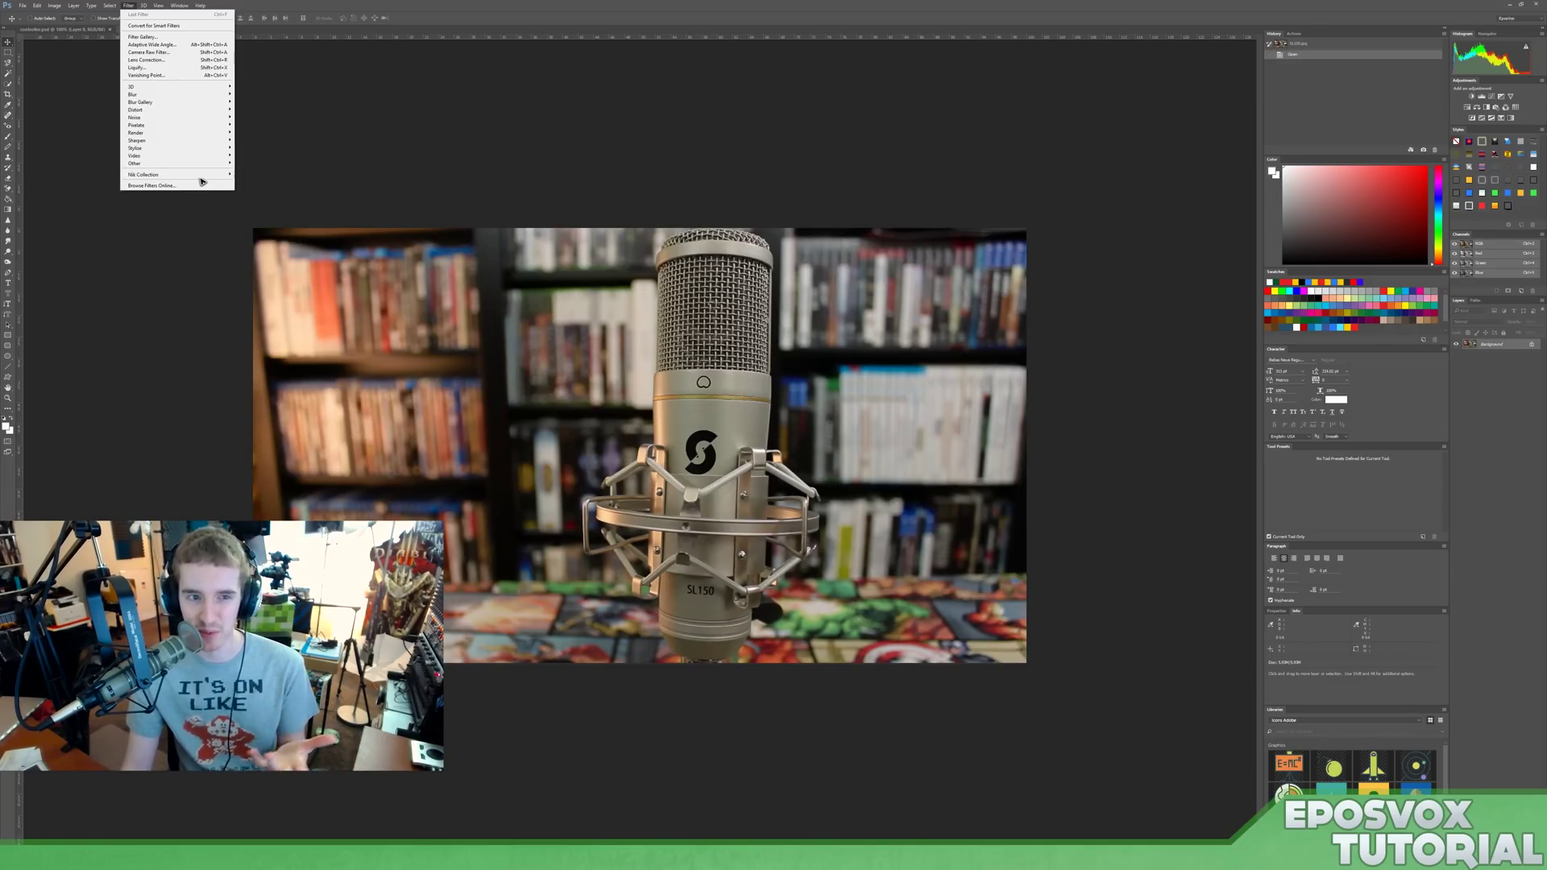
click(201, 175)
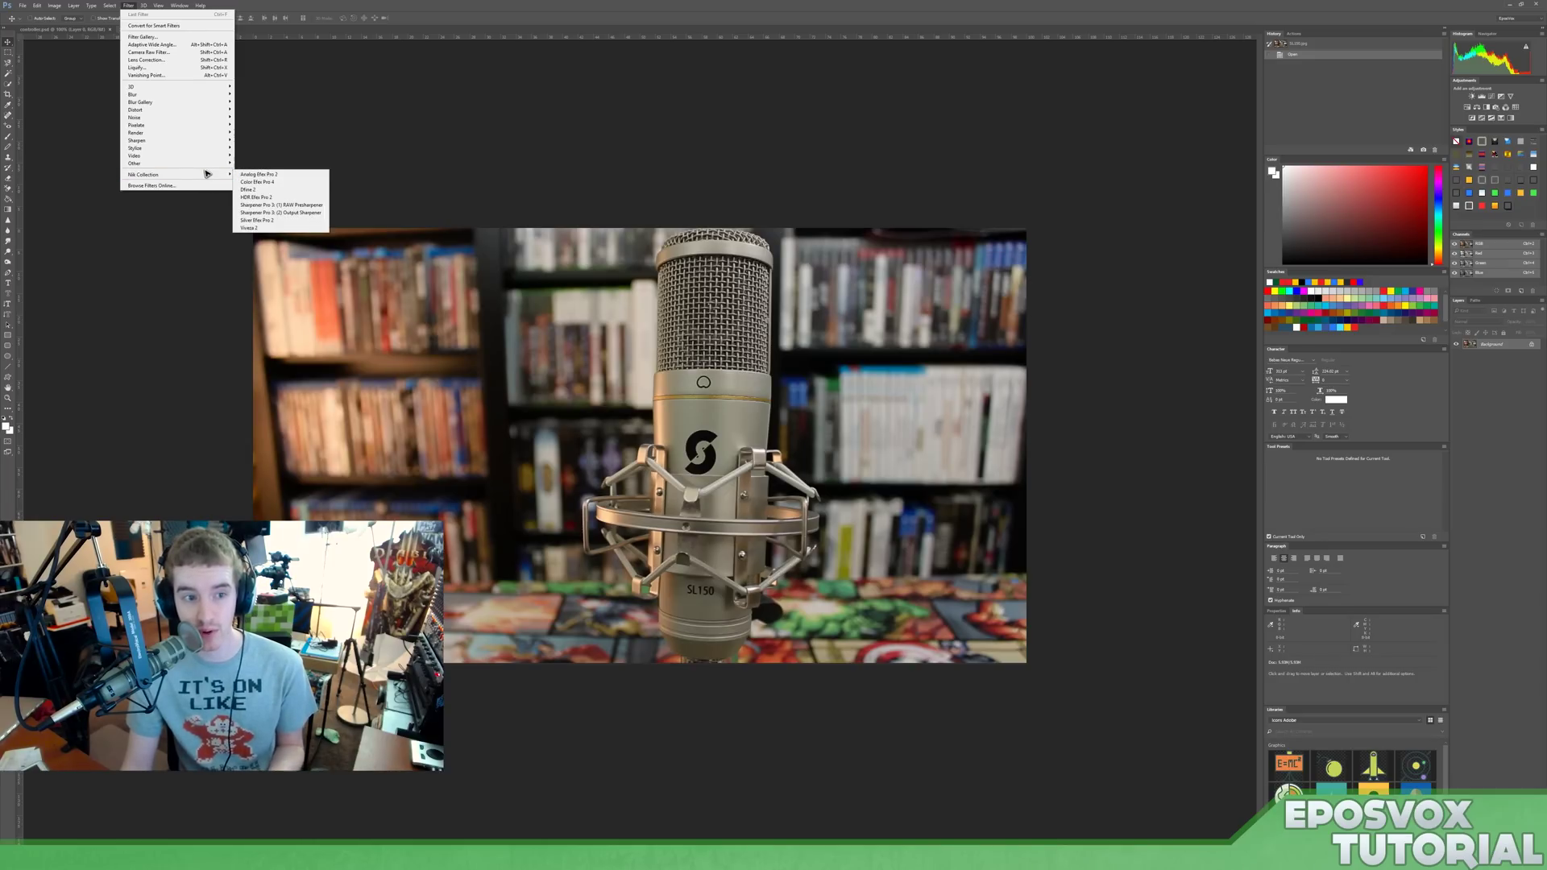
click(206, 174)
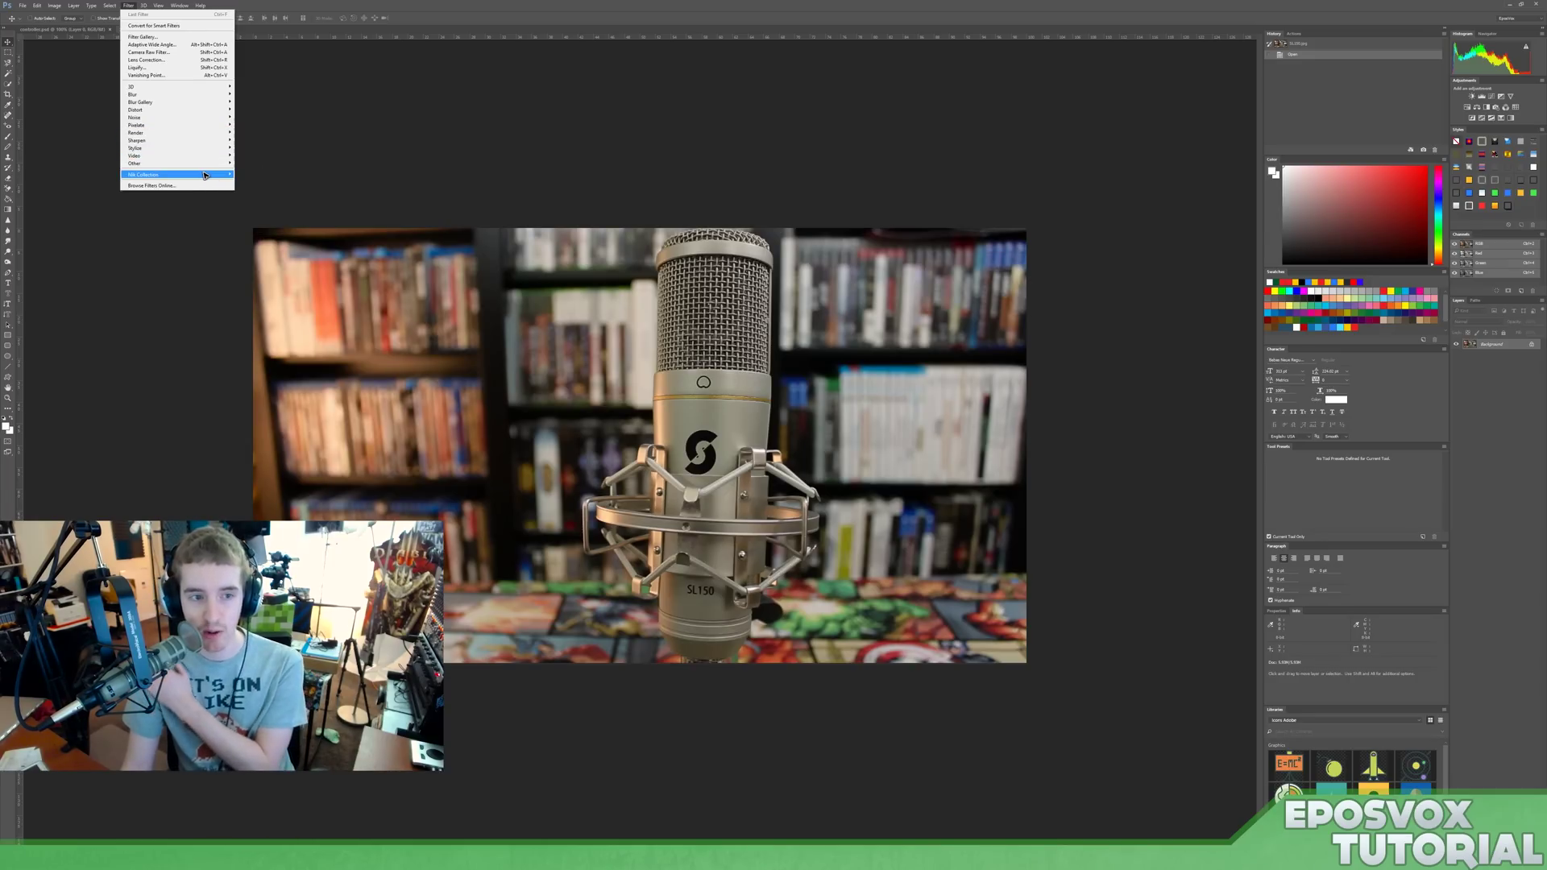
mouse_move(204, 175)
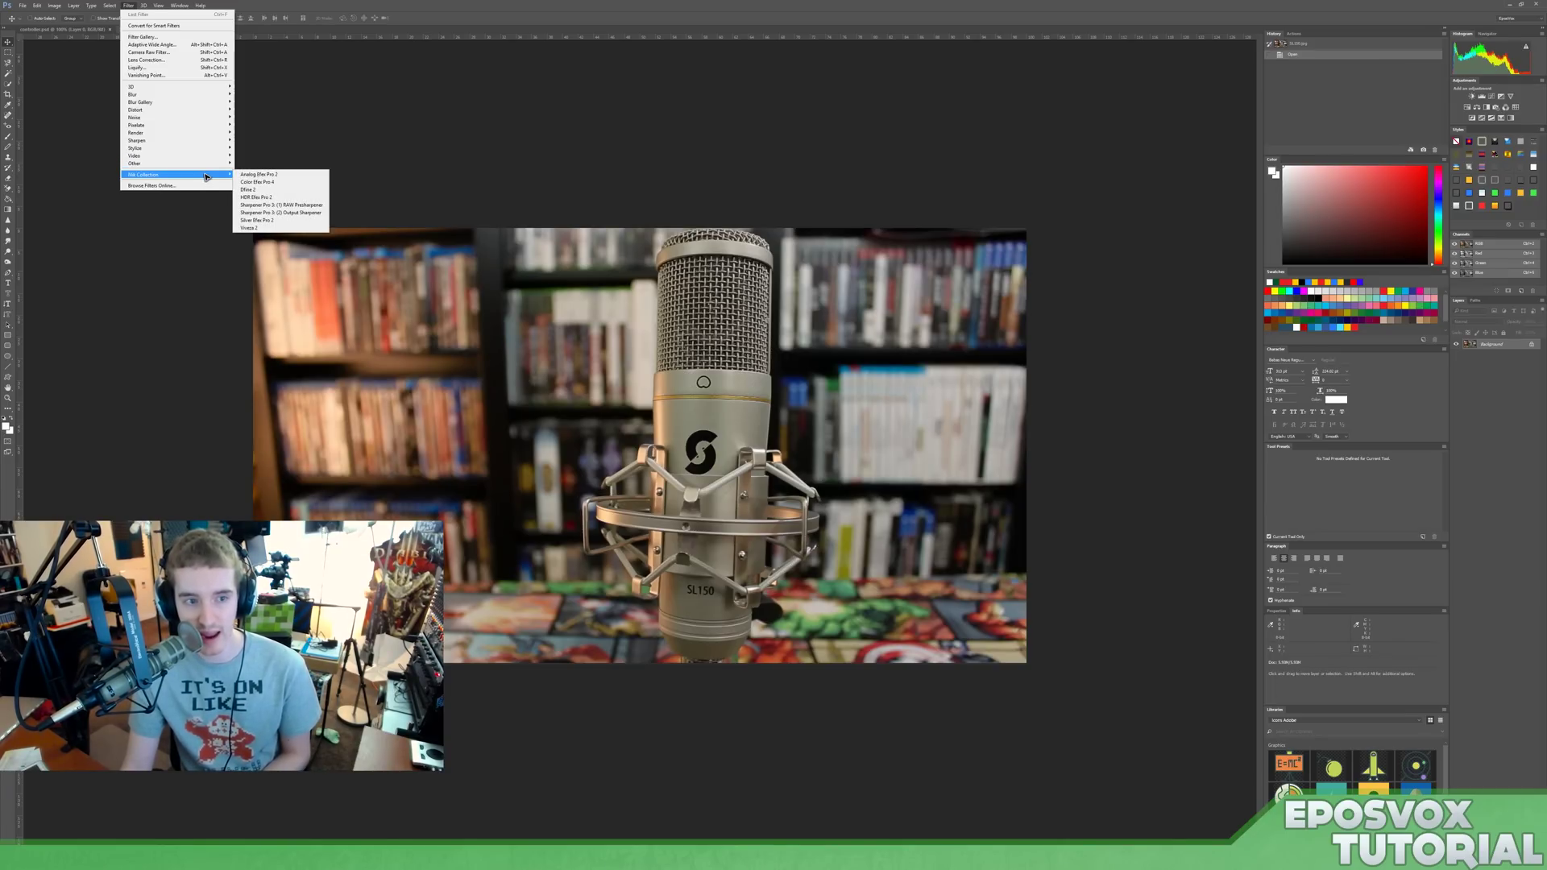
click(274, 176)
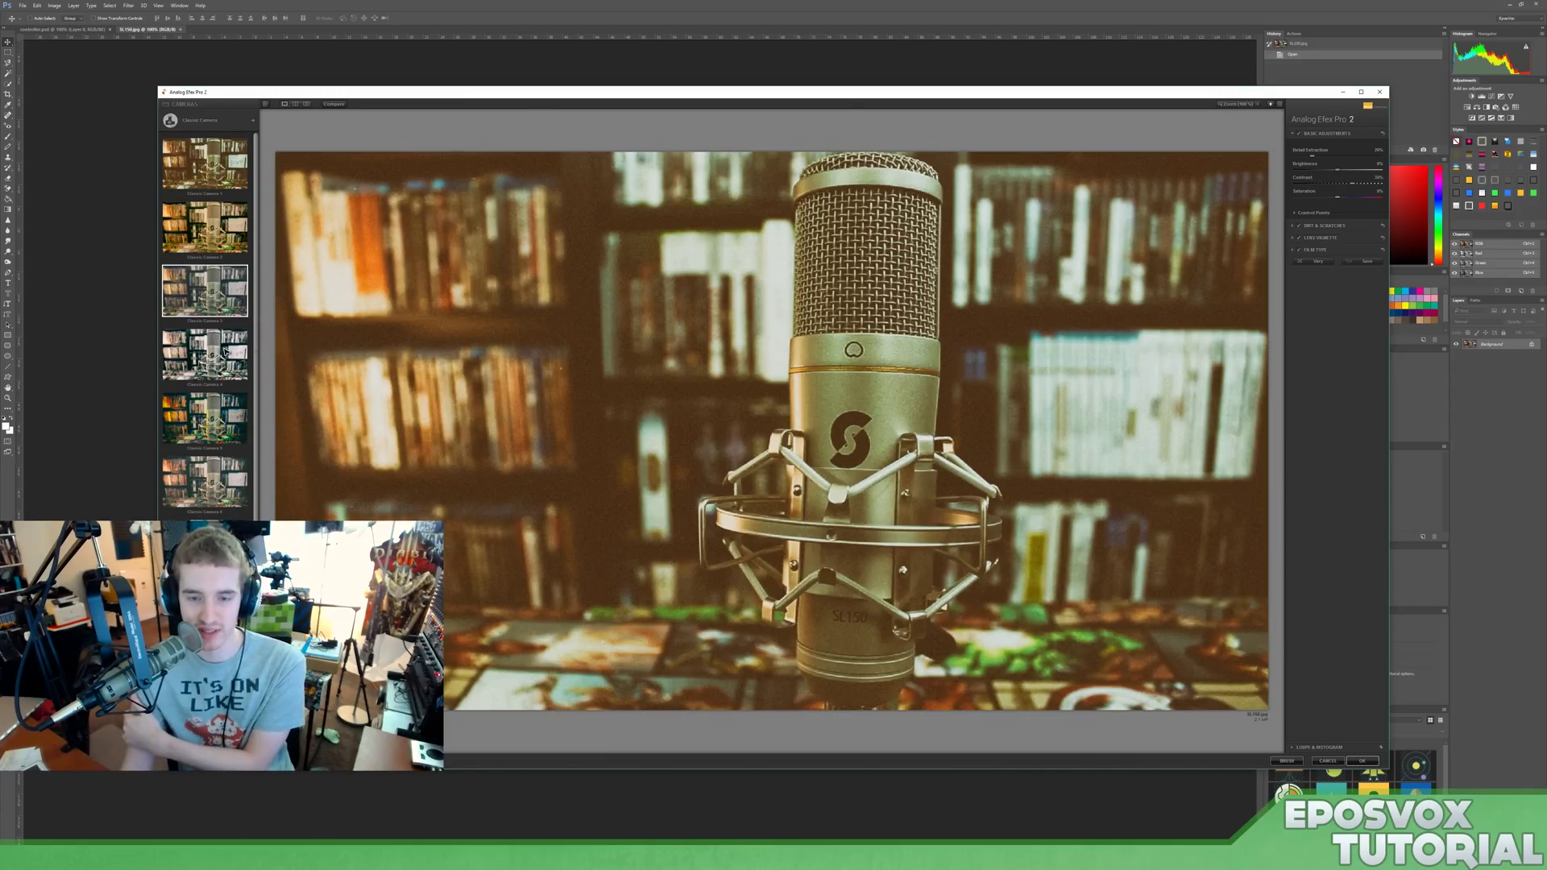
Step: Try two different Classic Camera presets on the photo in Analog Efex Pro 2
click(223, 418)
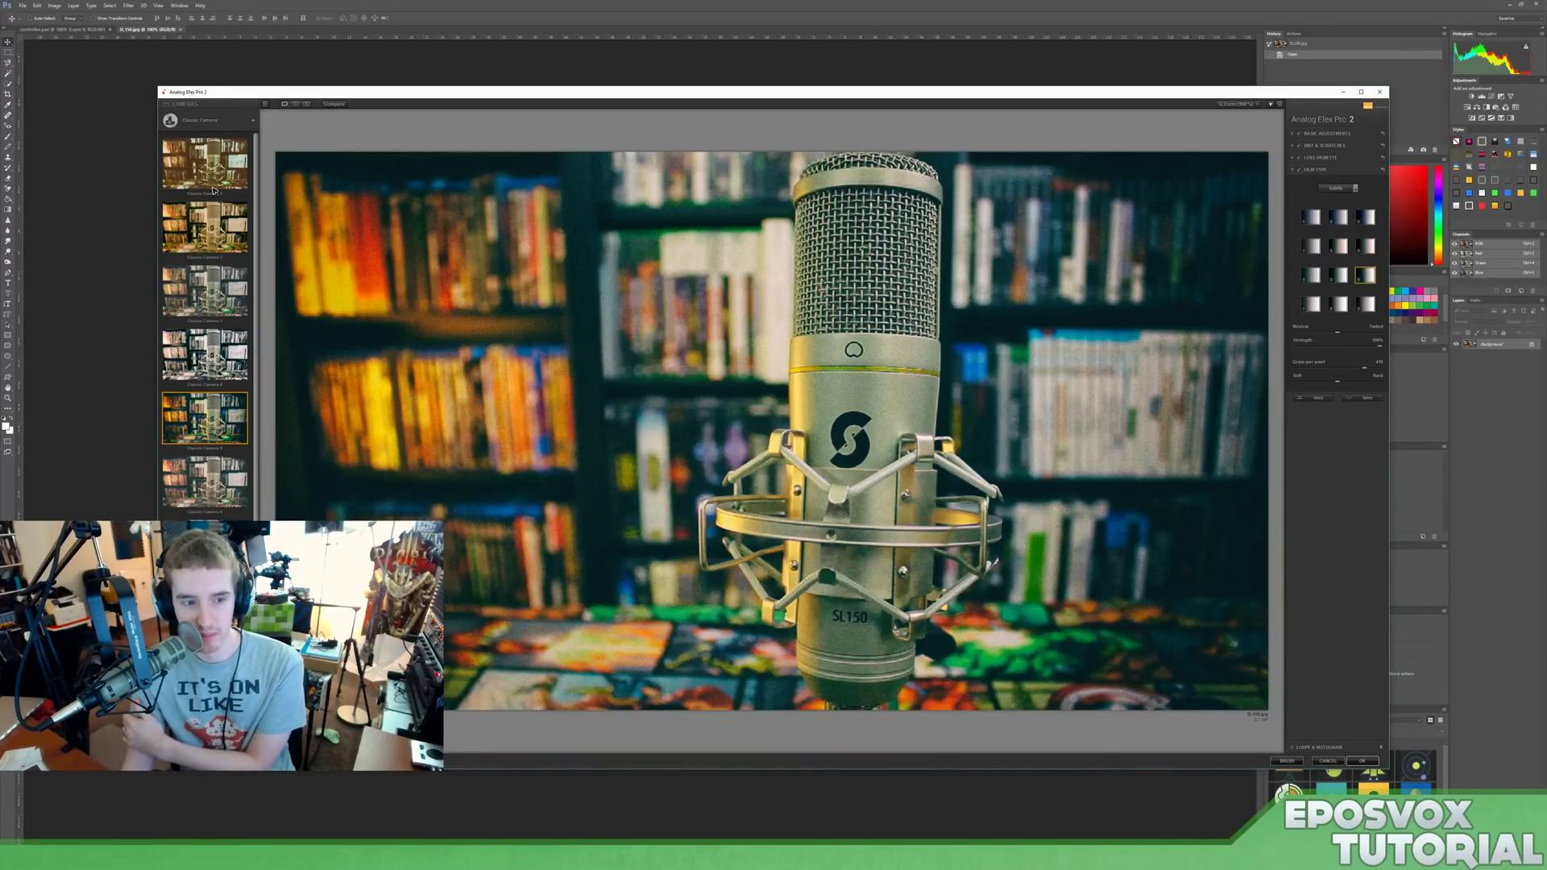
scroll(190, 483, down, 1)
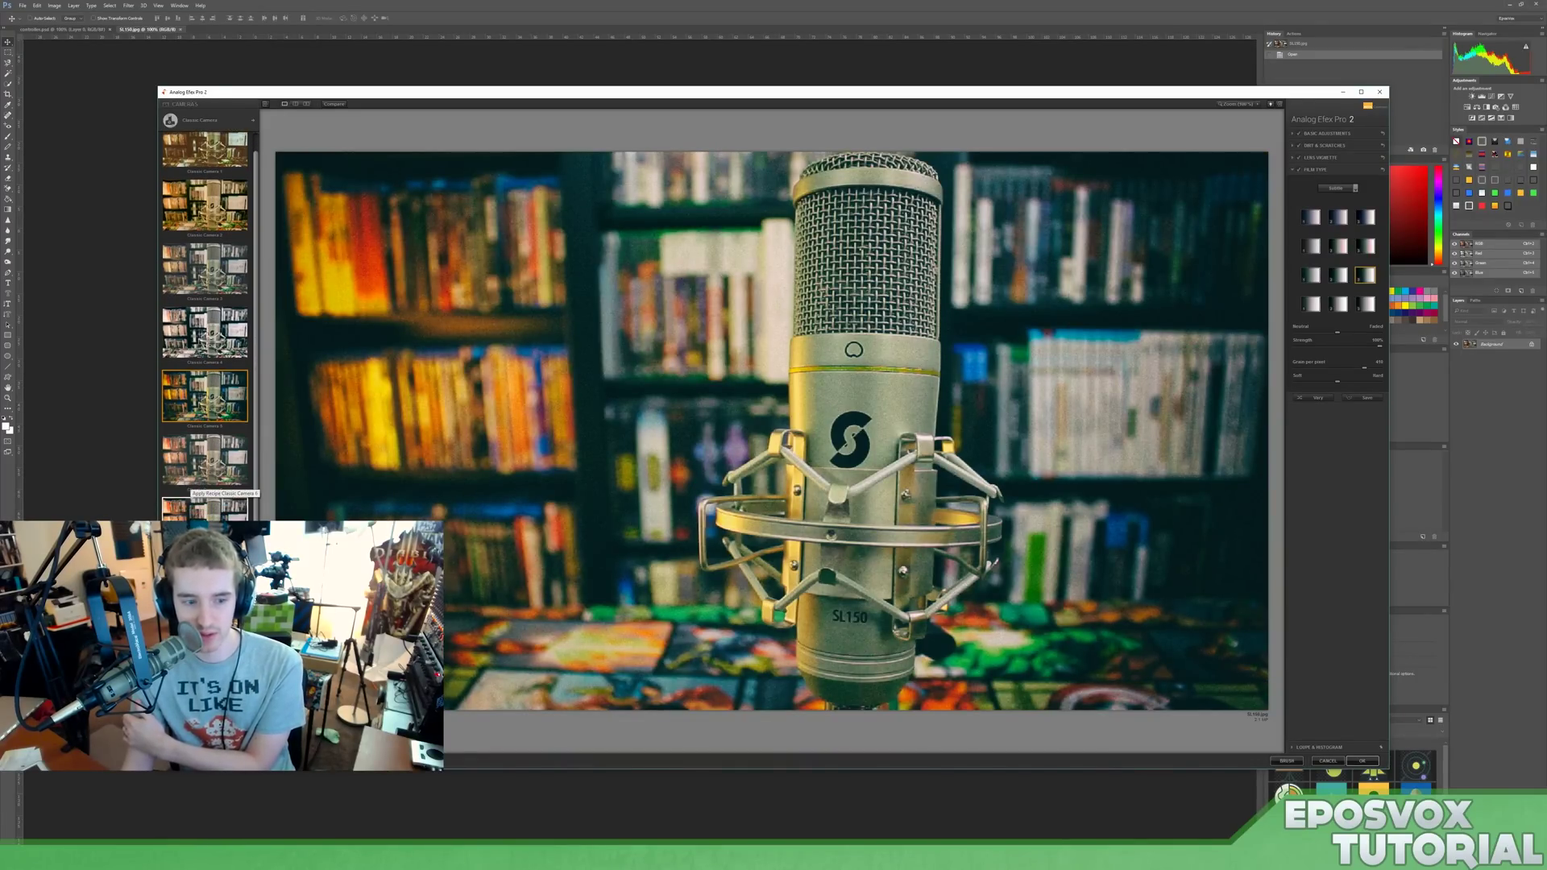
scroll(192, 491, down, 2)
click(196, 509)
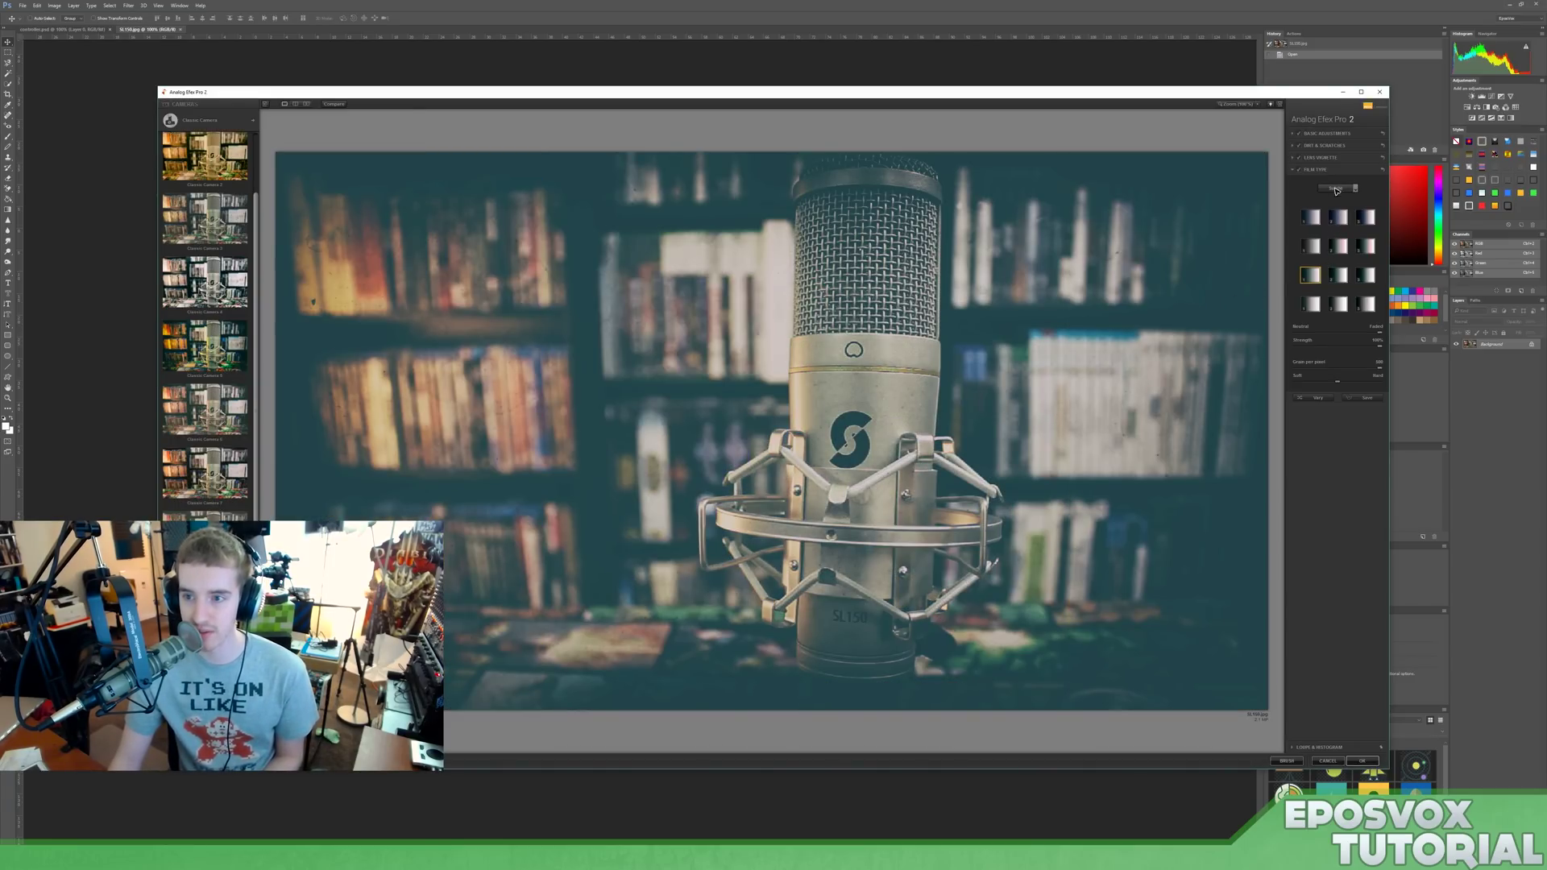
Step: Review the Basic Adjustments, Dirt & Scratches, Lens Vignette and Film Type settings, and cancel the Analog Efex filter
click(1324, 134)
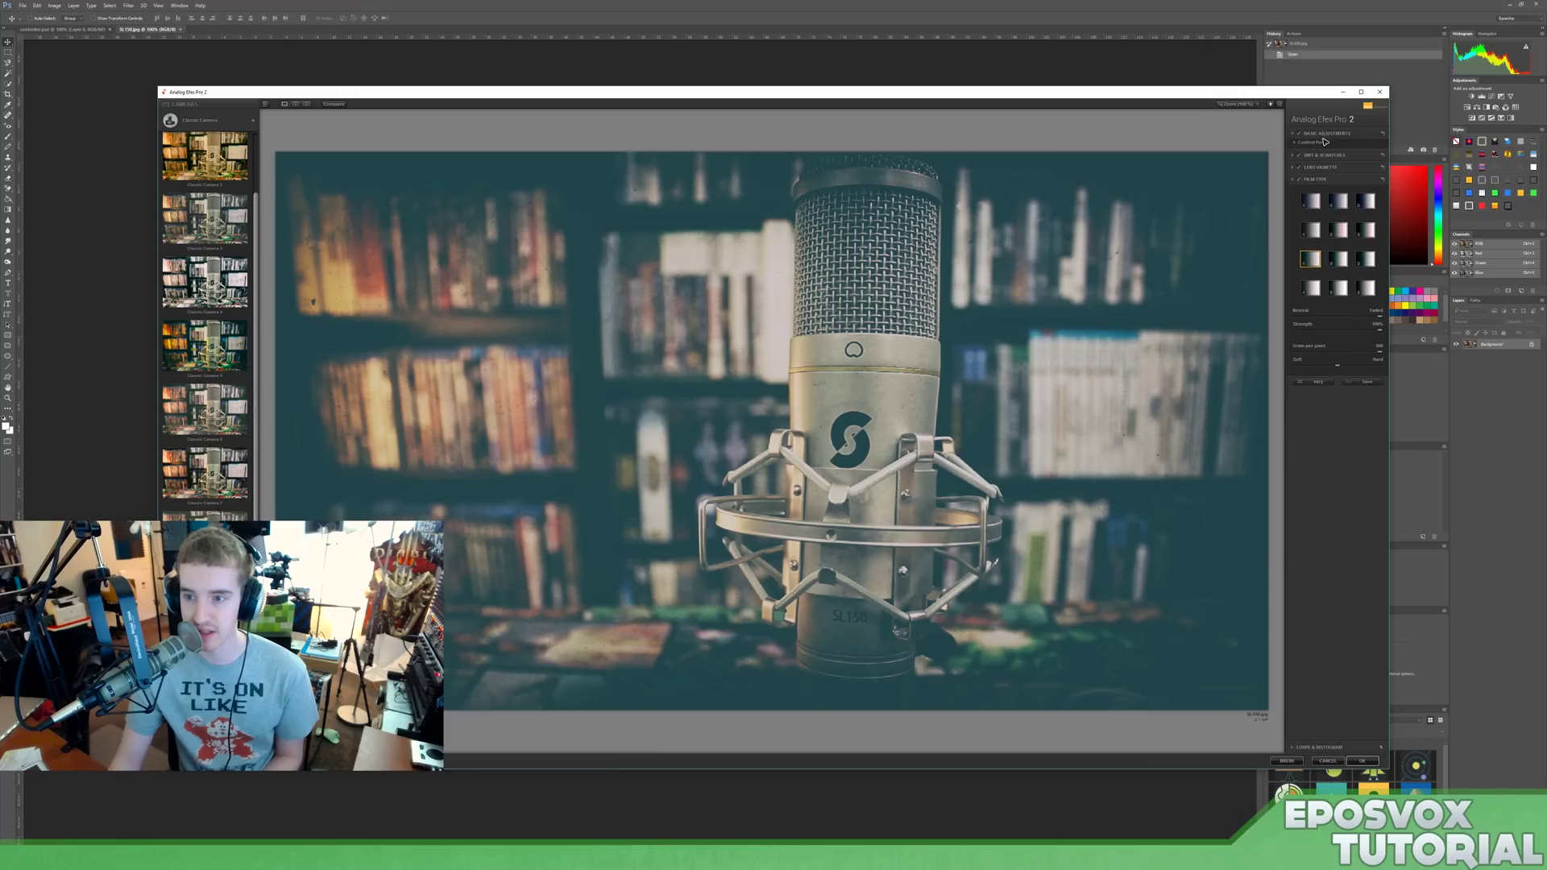
click(1322, 155)
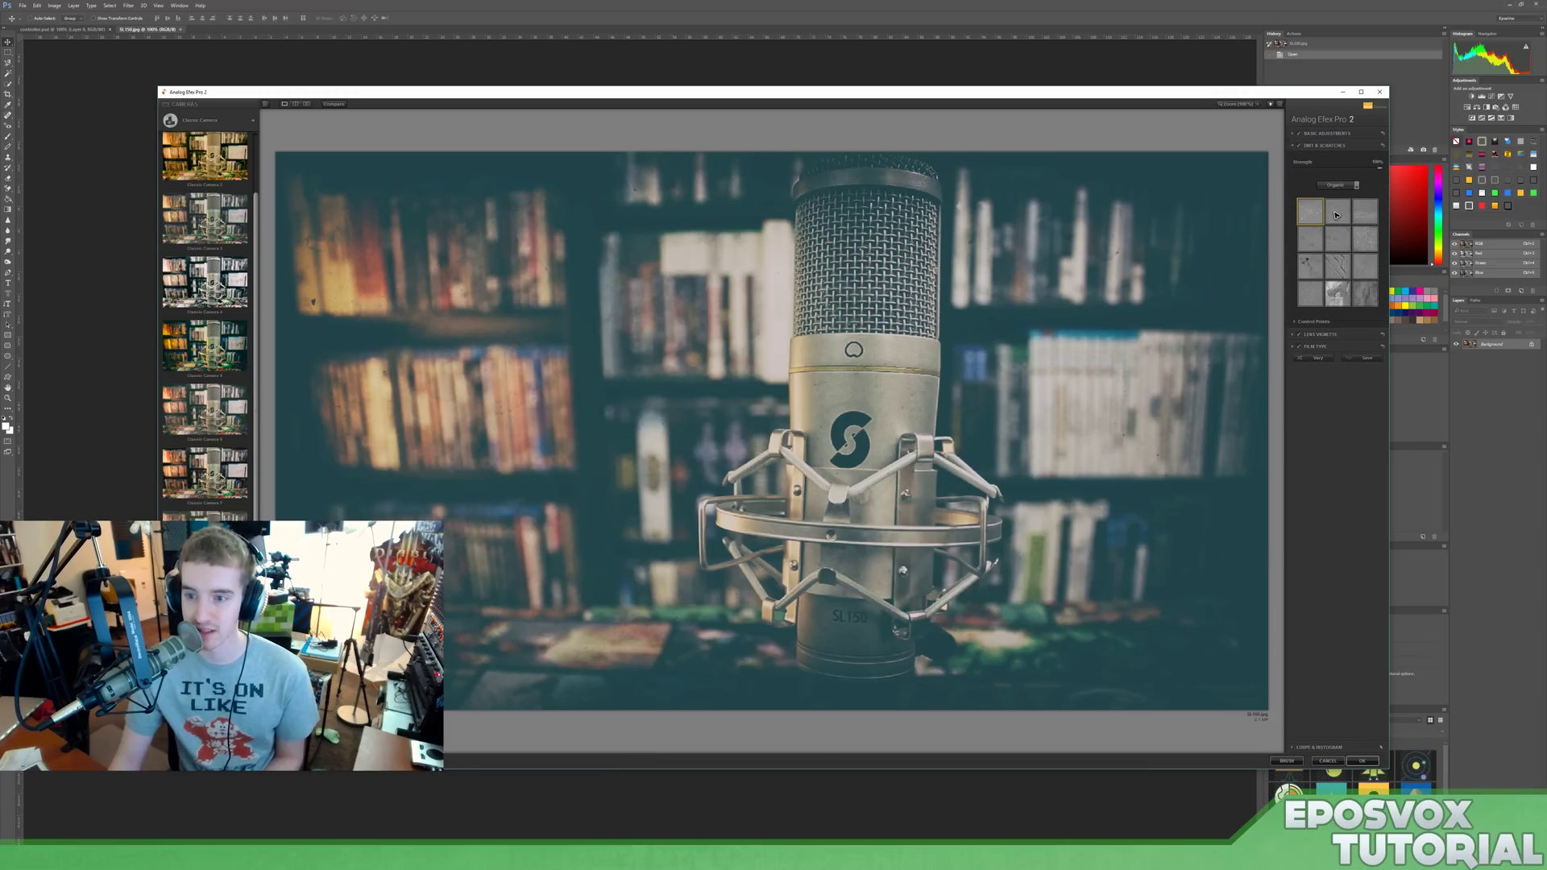
click(1321, 333)
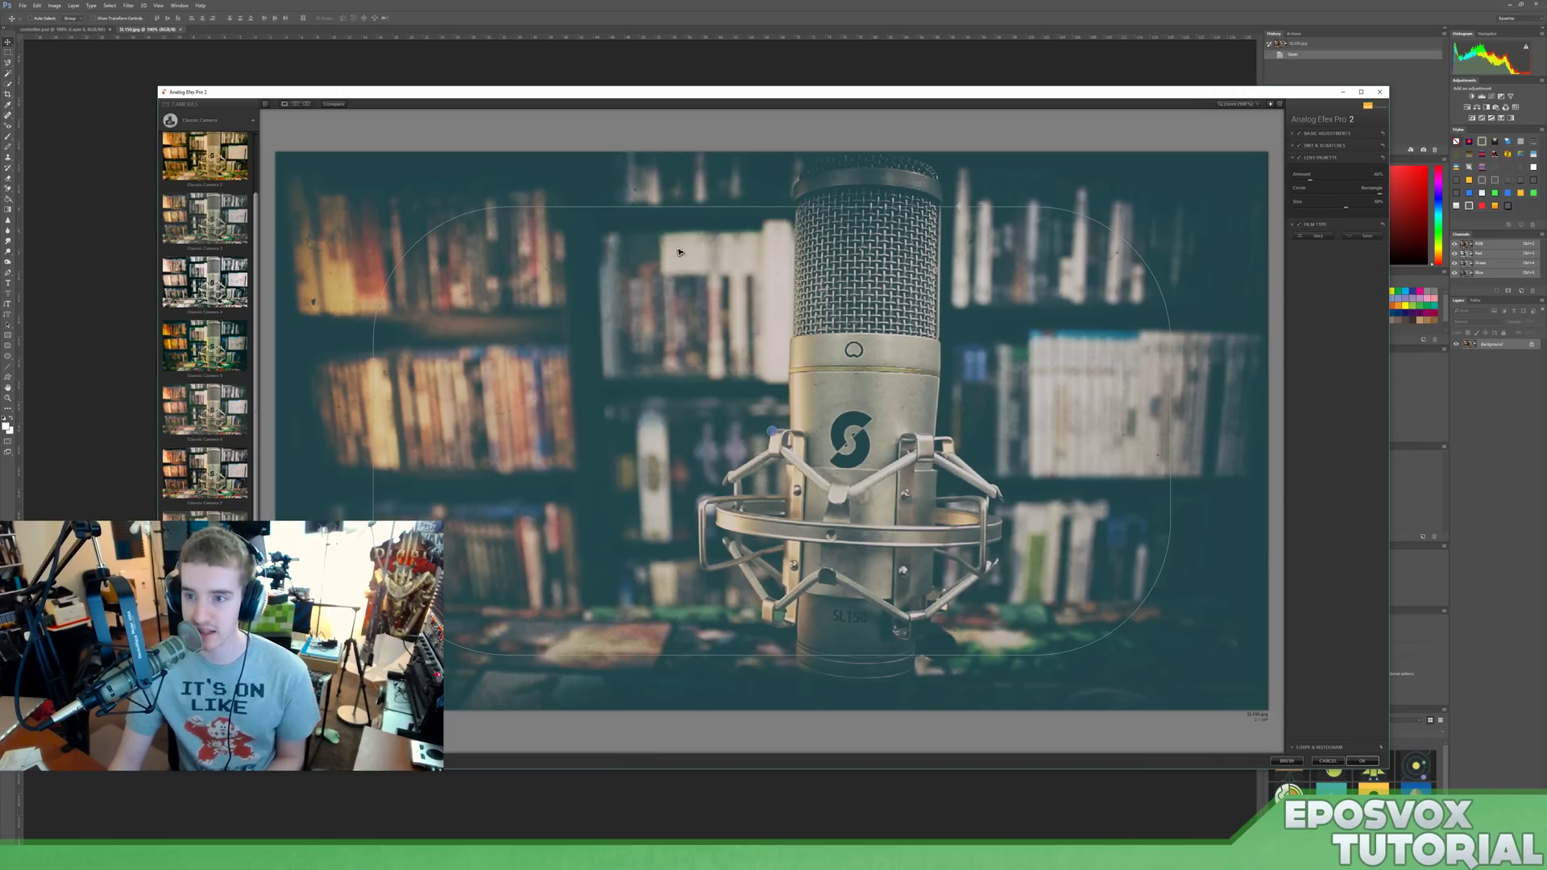
click(1329, 225)
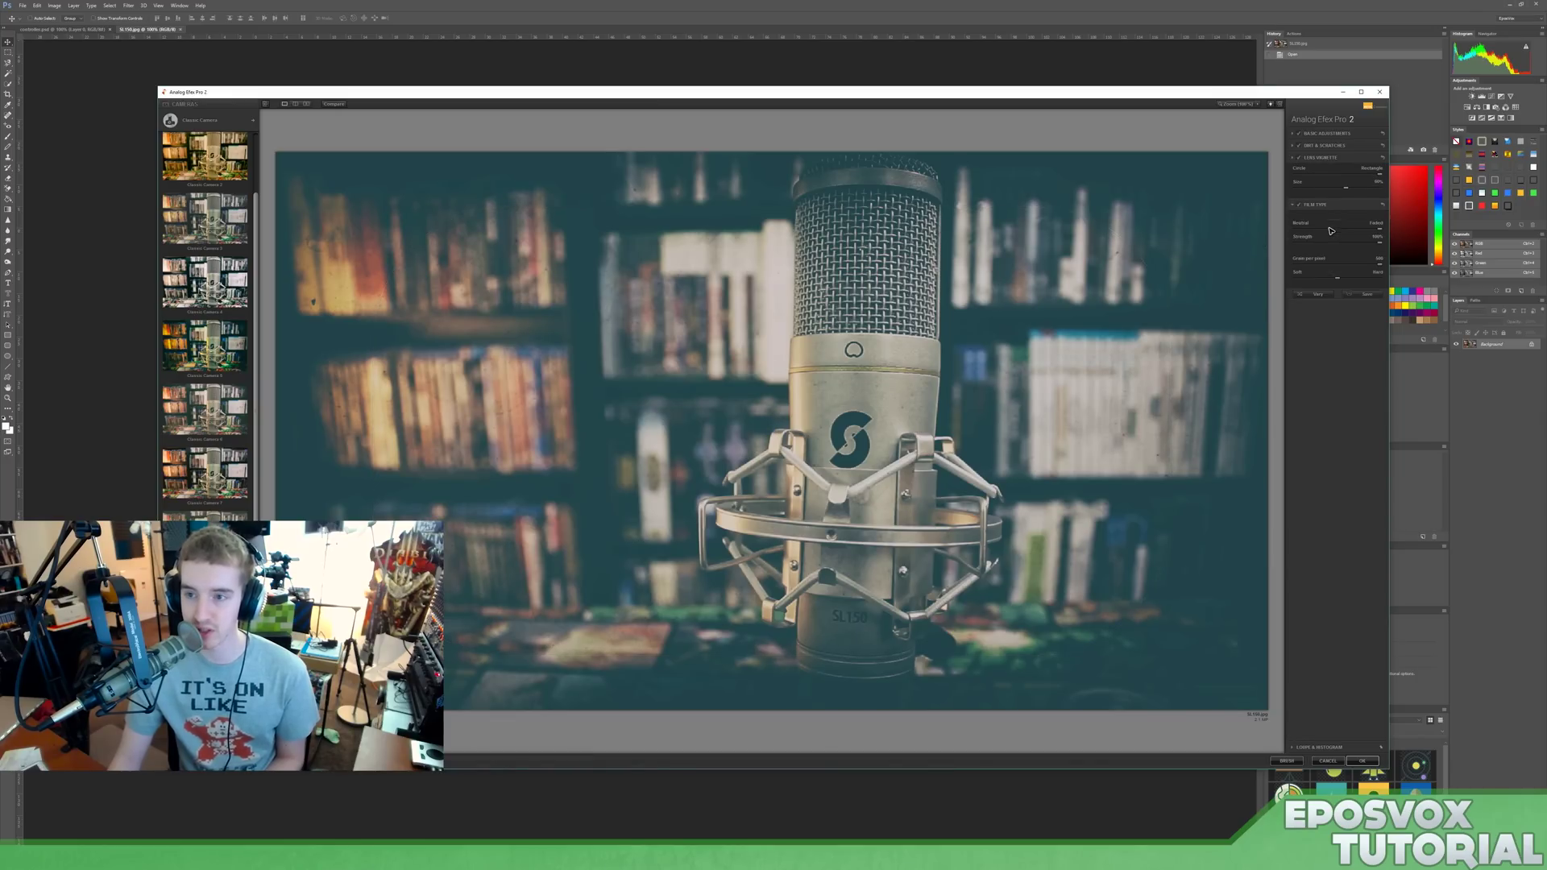
click(1330, 134)
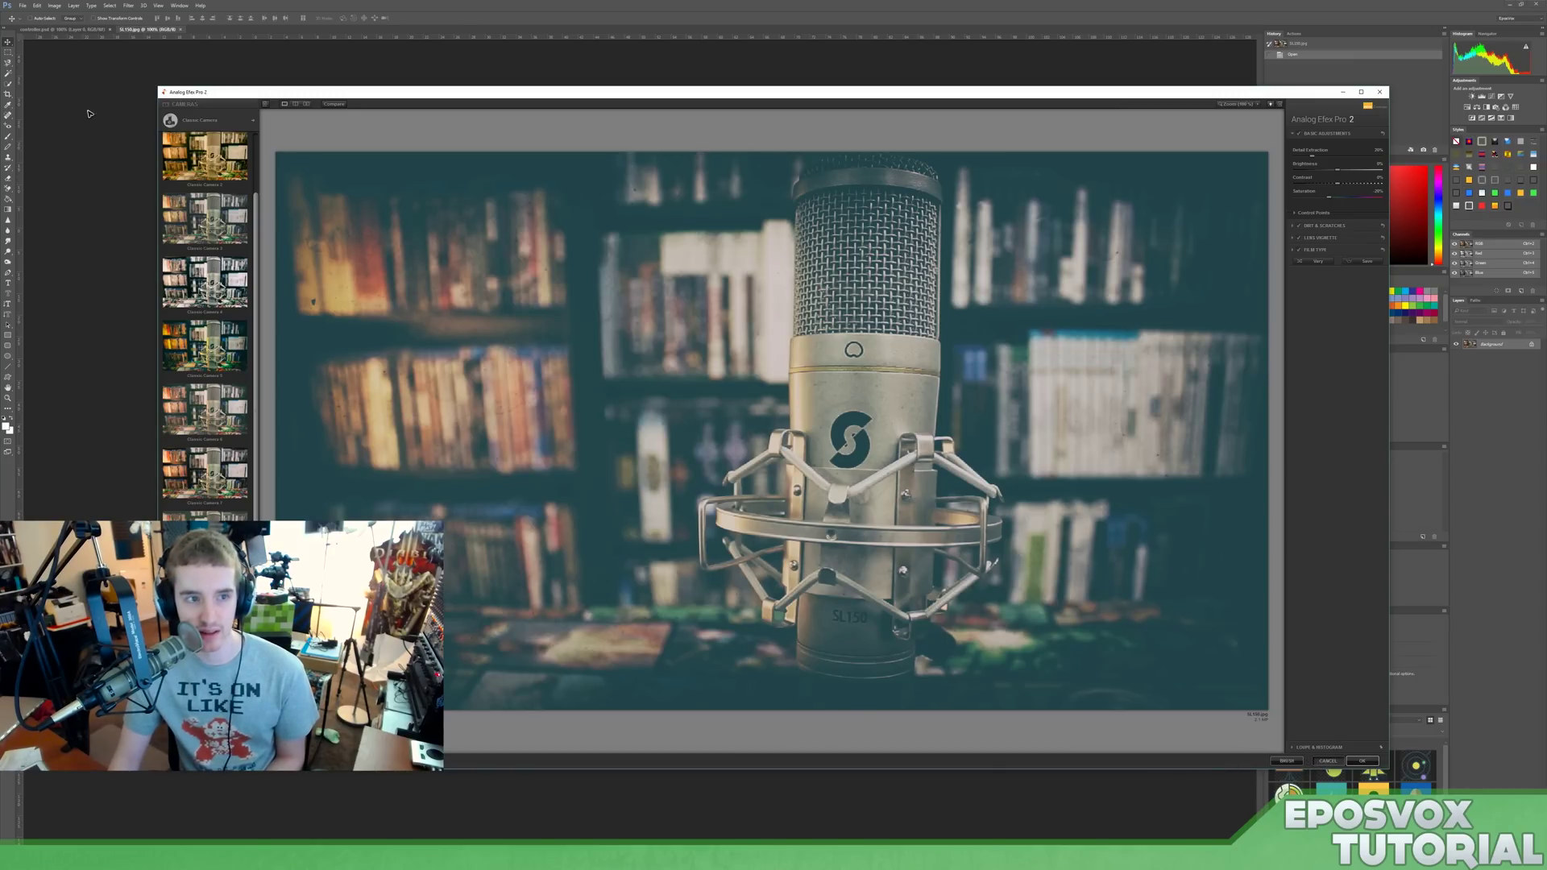
click(1327, 761)
Step: Open the photo in Color Efex Pro 4 and try the Fog filter from the Nature category
click(129, 5)
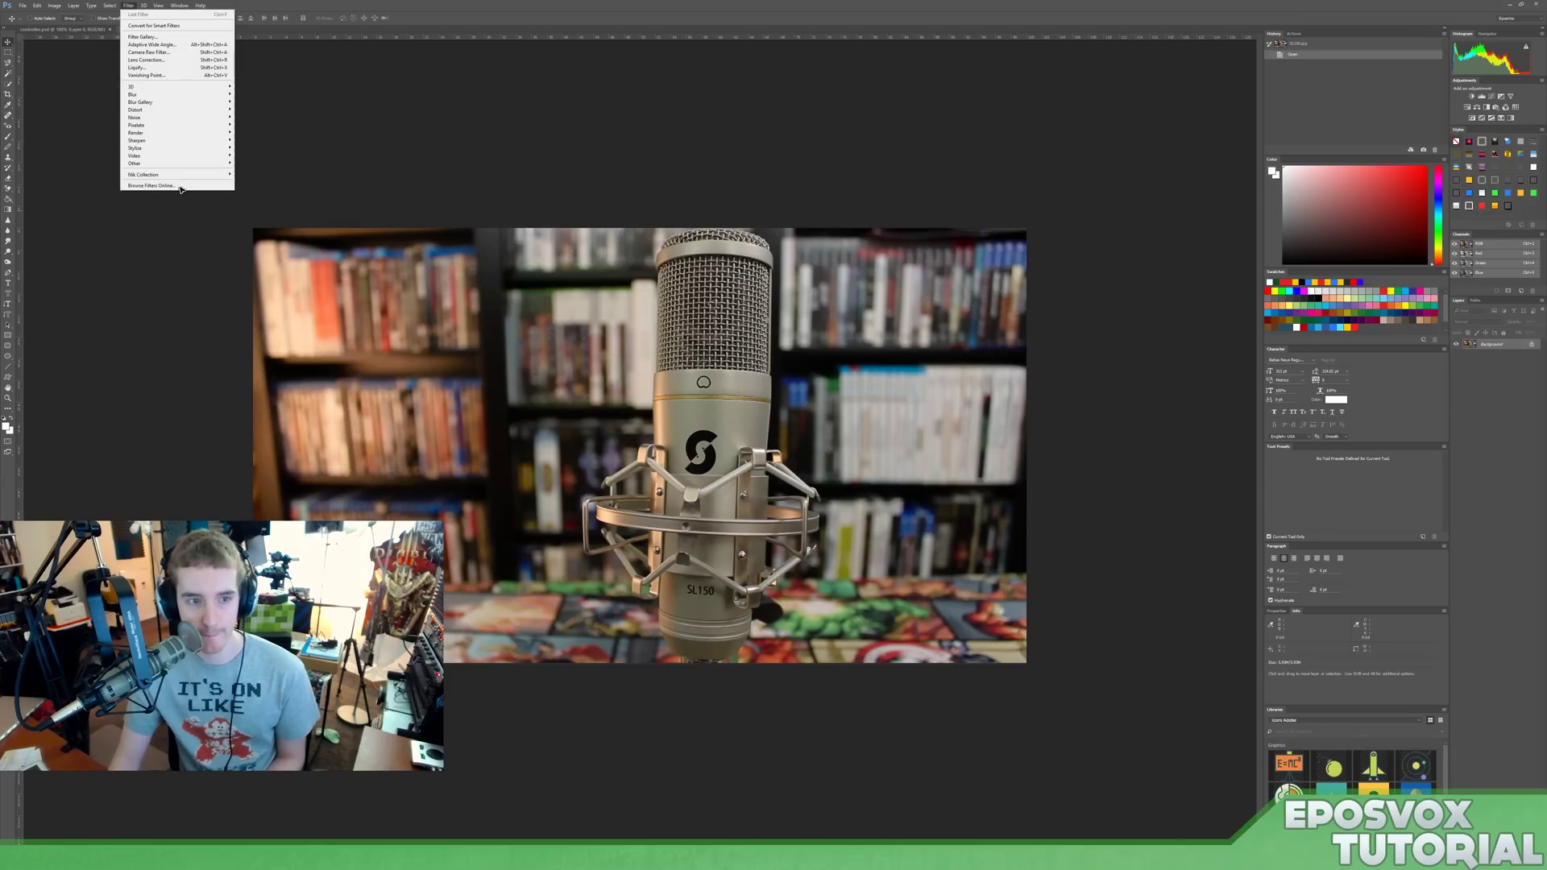
mouse_move(187, 175)
click(241, 182)
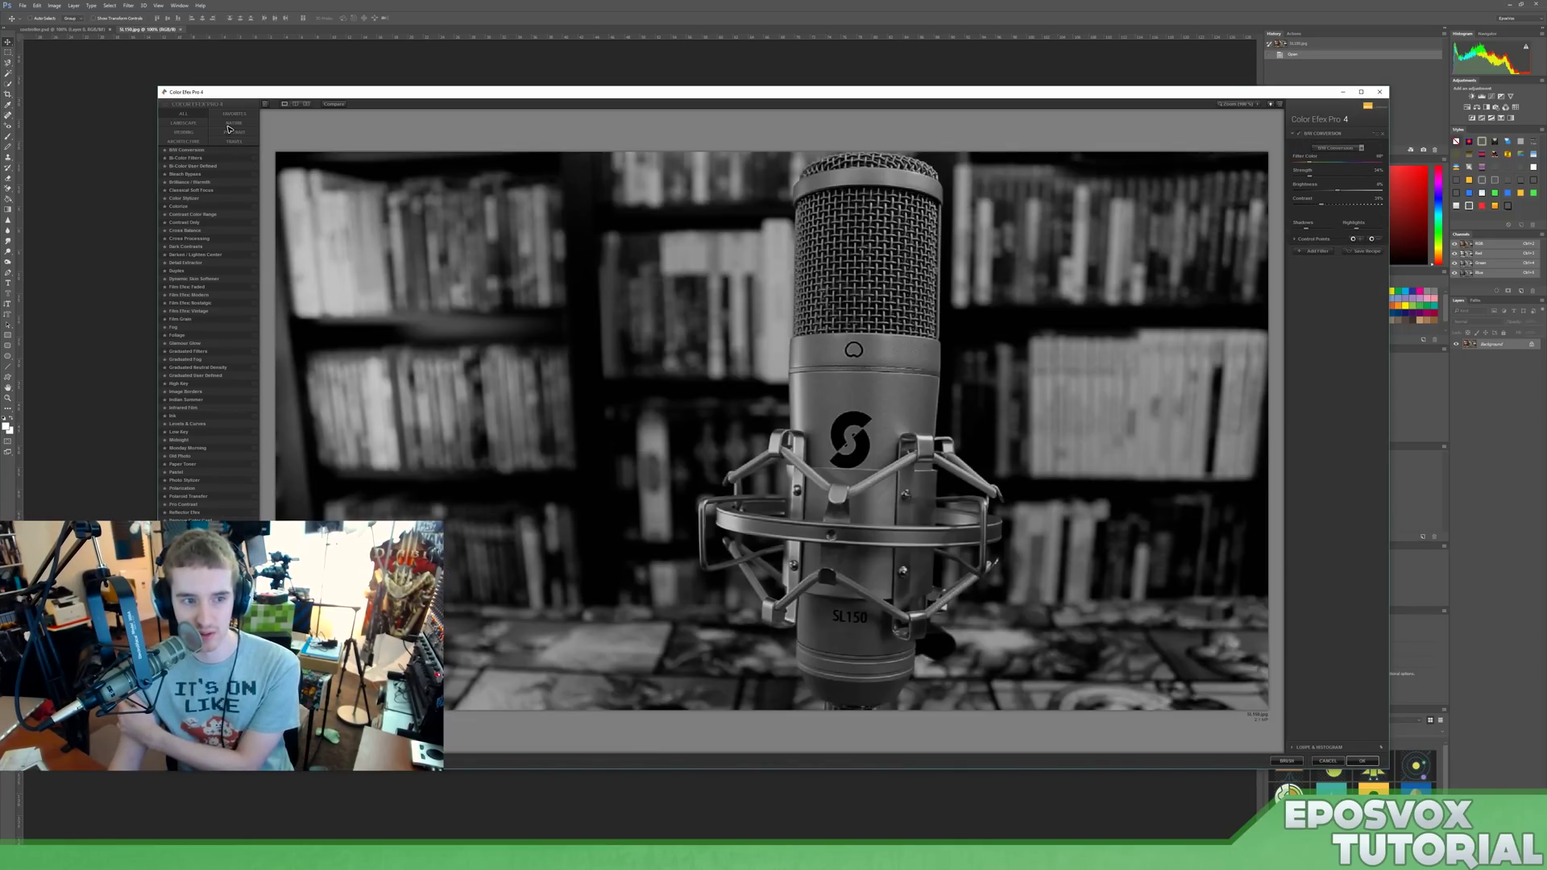
click(234, 123)
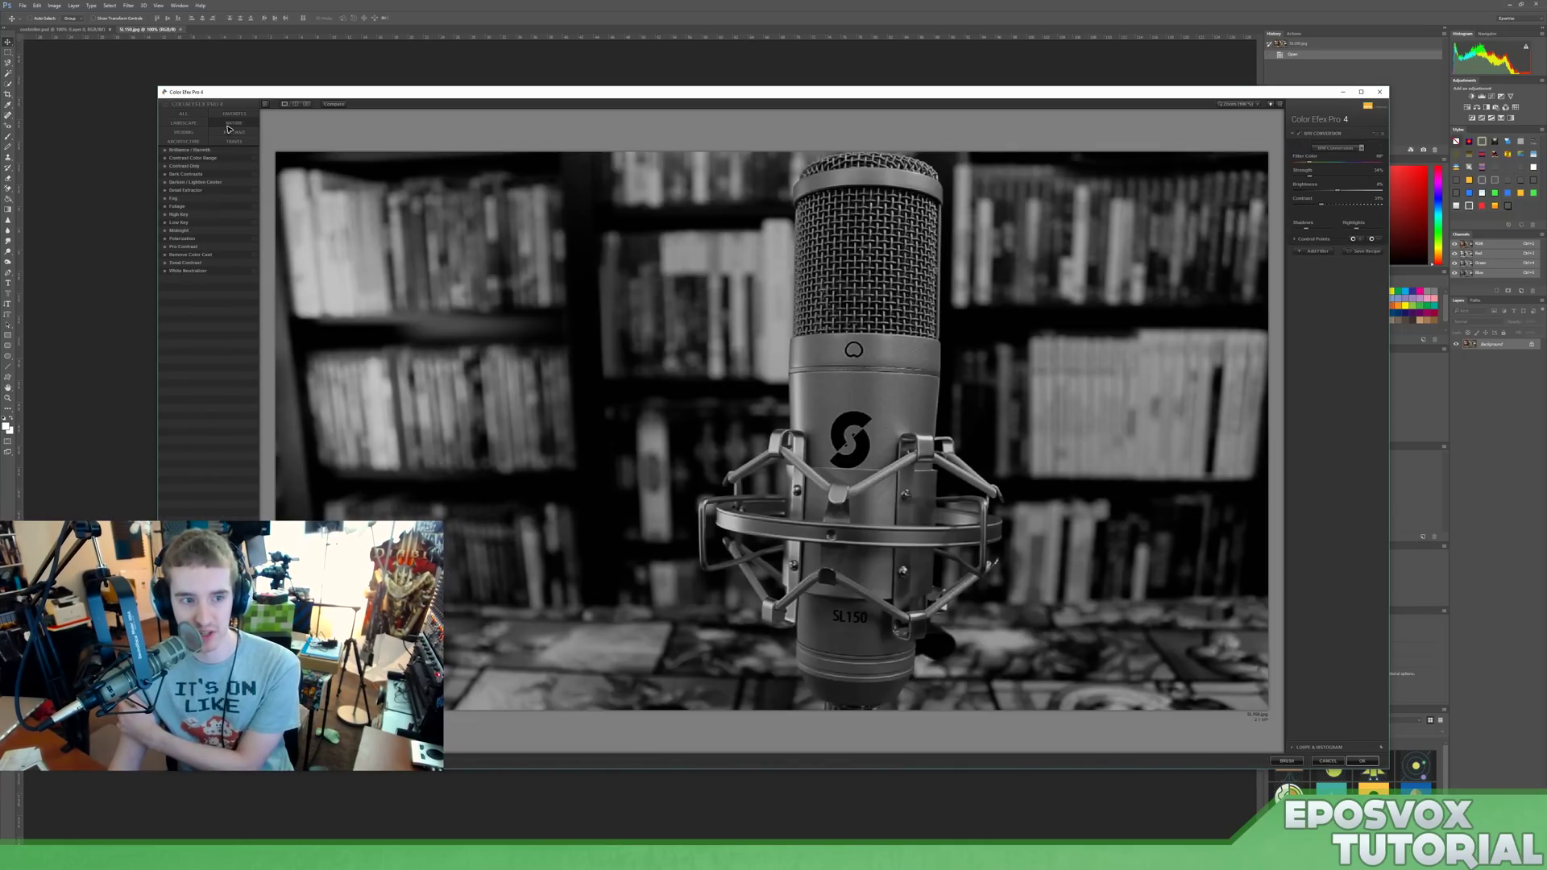
click(175, 198)
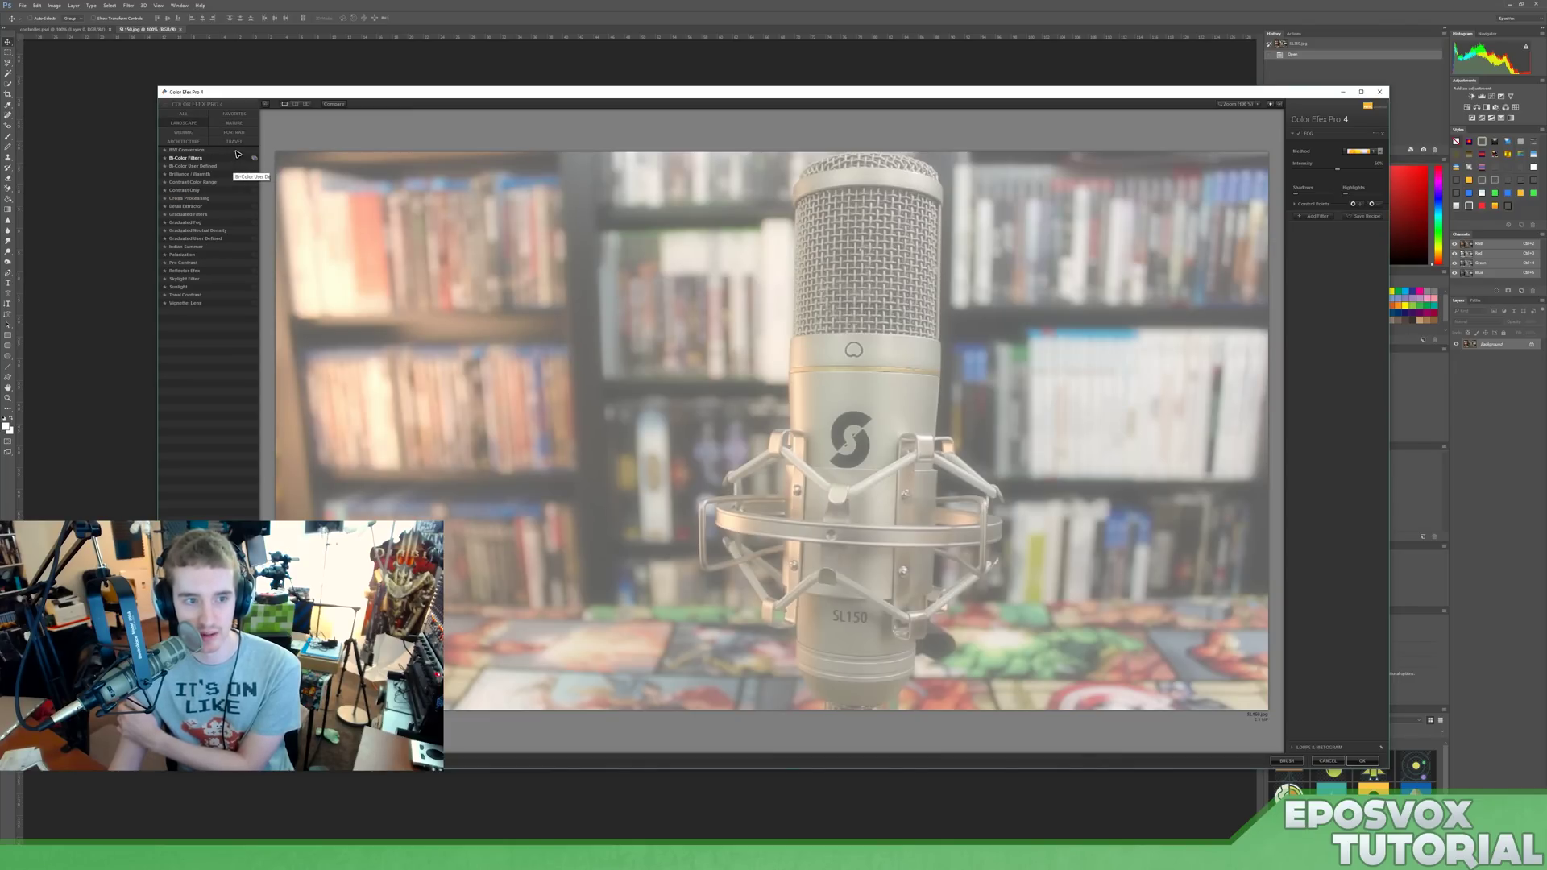
Step: Try the Film Efex: Nostalgia filter from the Portrait category and close Color Efex Pro 4 without applying it
click(234, 140)
click(236, 138)
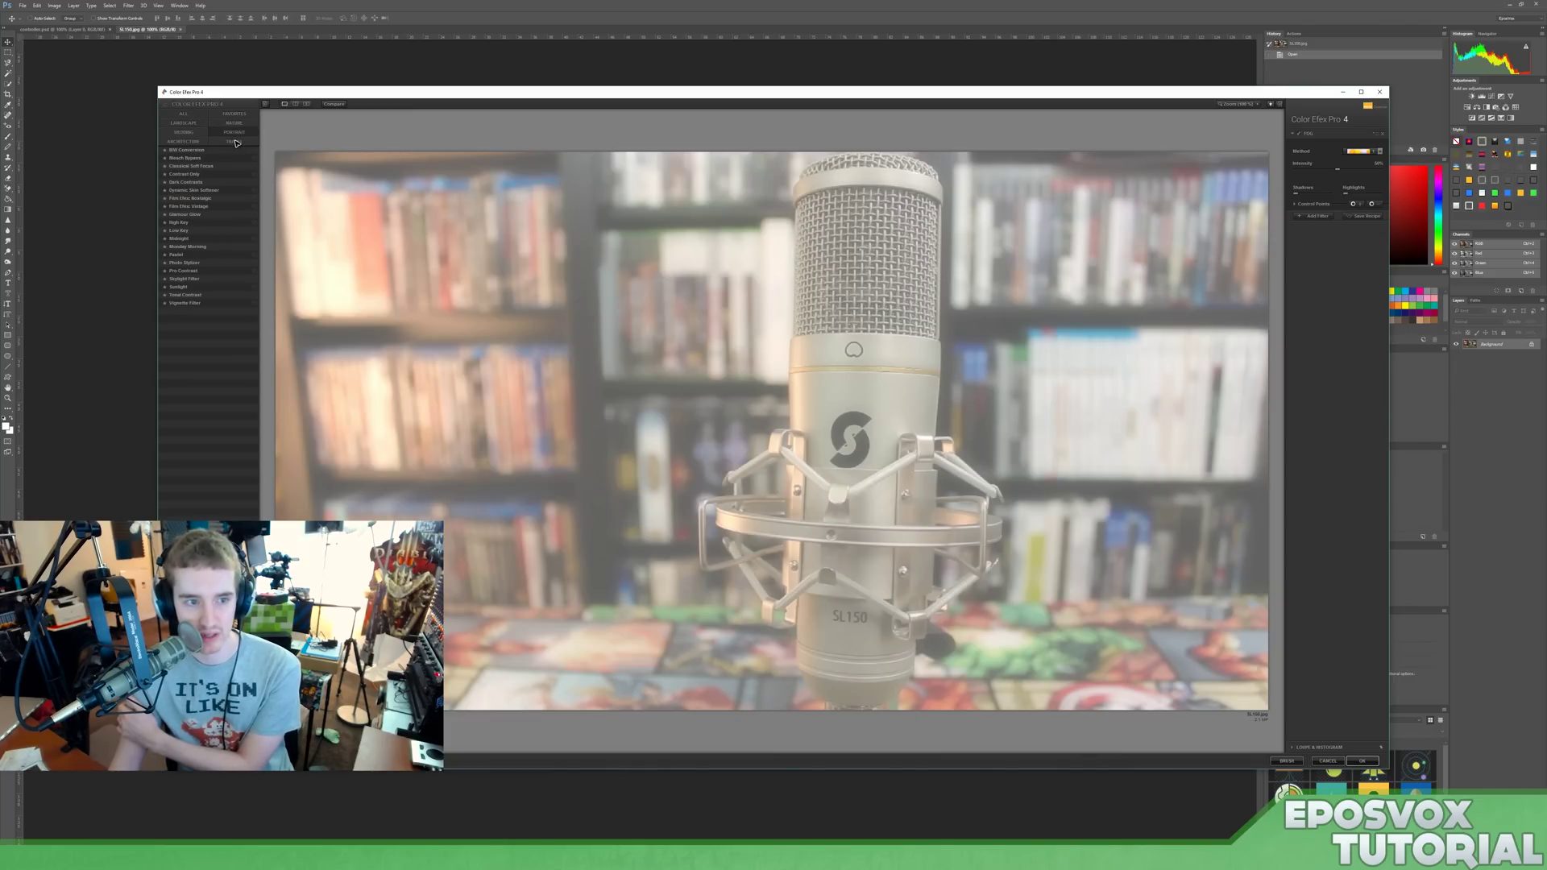
click(190, 198)
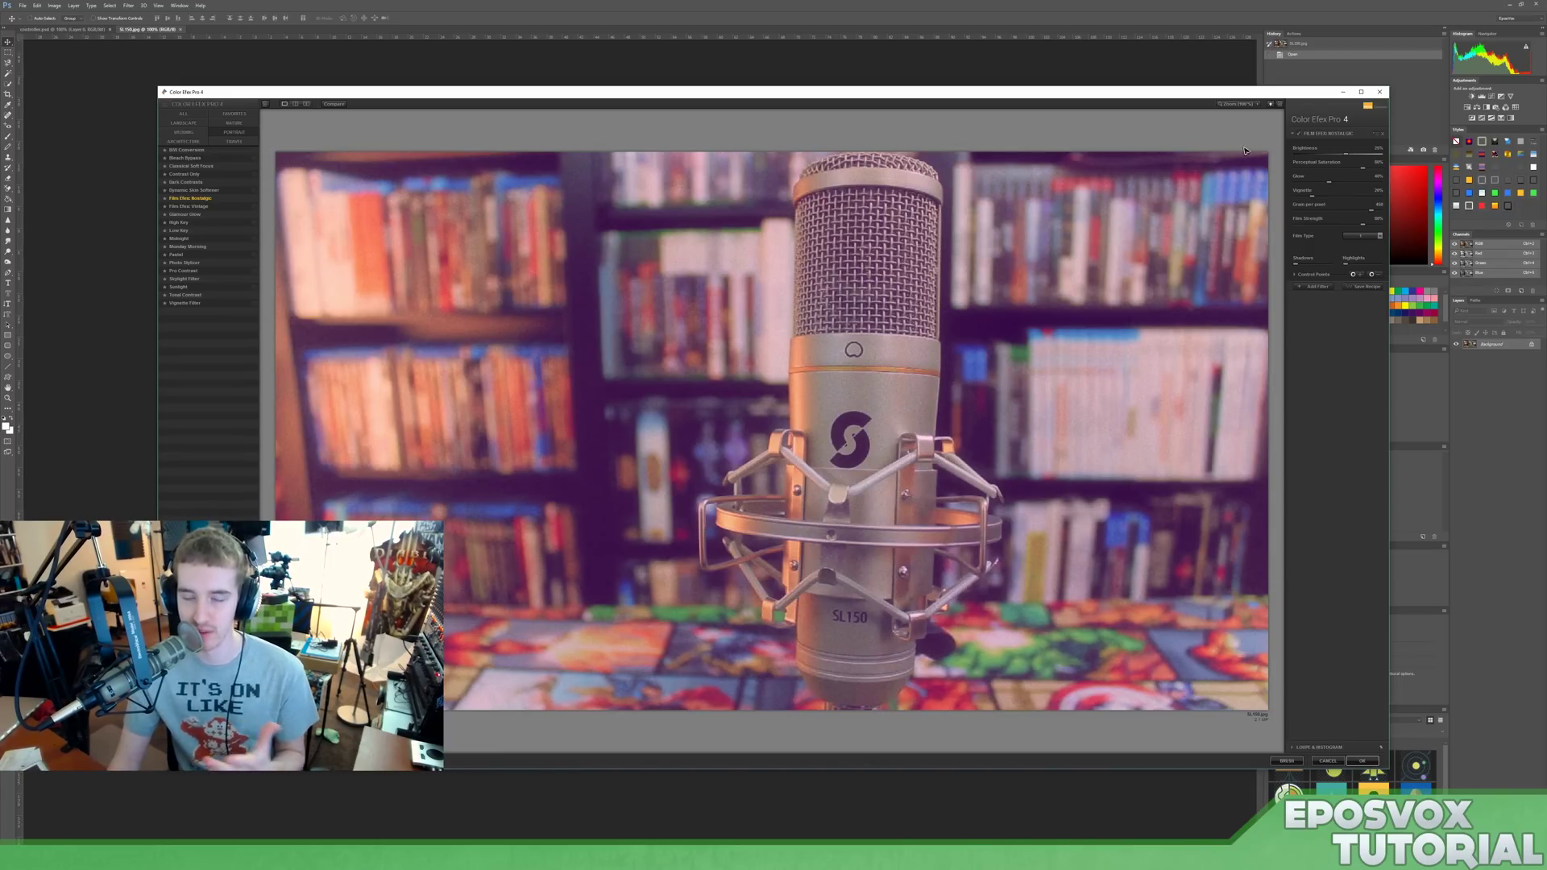
click(1379, 91)
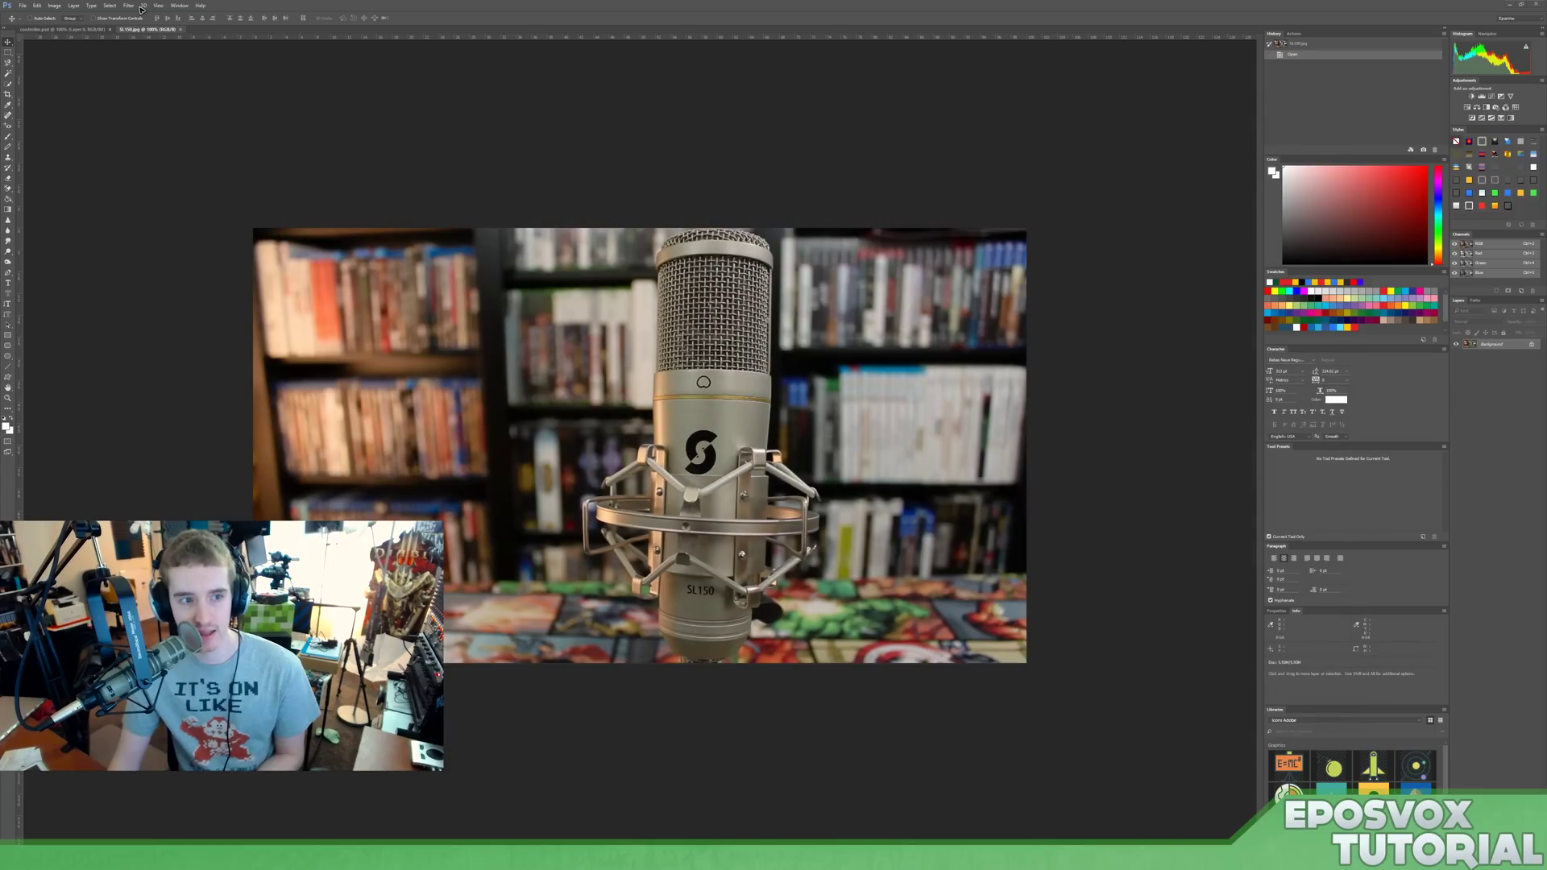
Step: Open the photo in Silver Efex Pro 2 and try the High Contrast (harsh) black-and-white preset
click(130, 6)
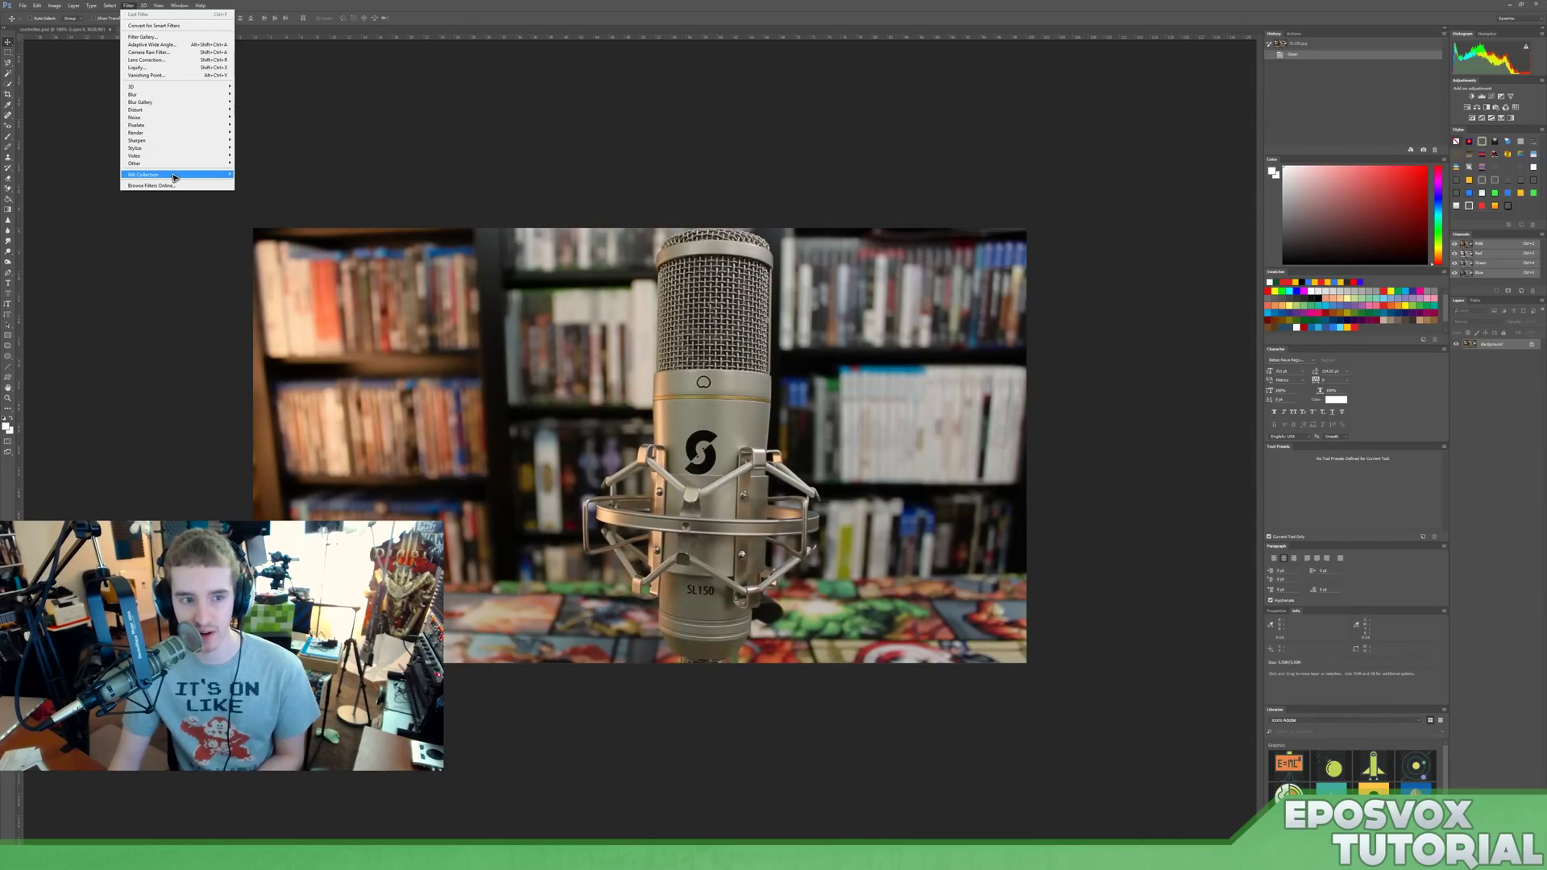
mouse_move(202, 175)
click(274, 220)
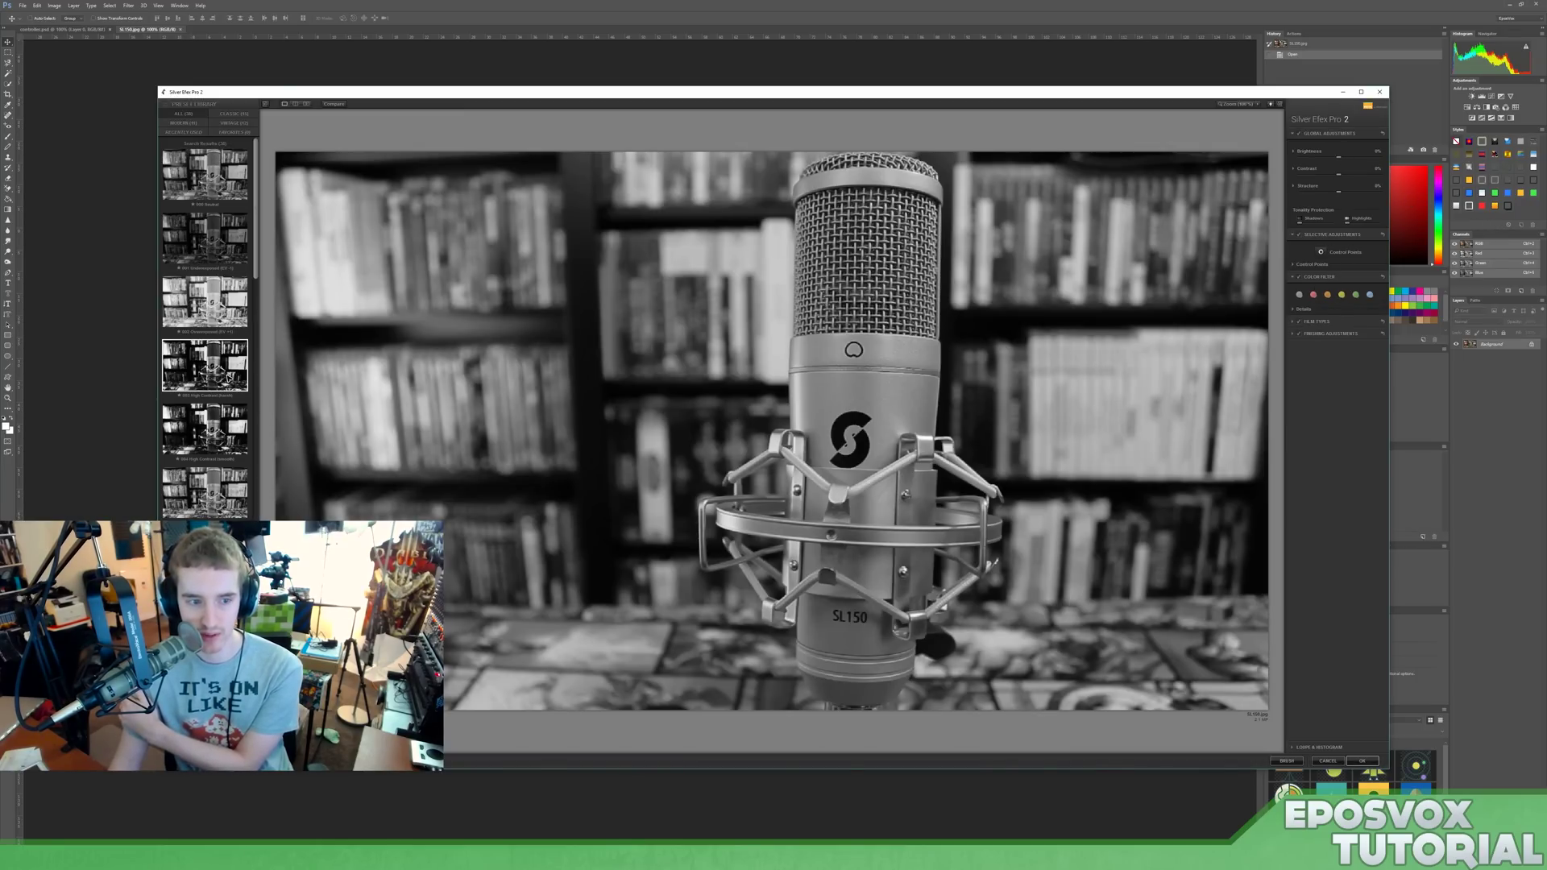
click(229, 376)
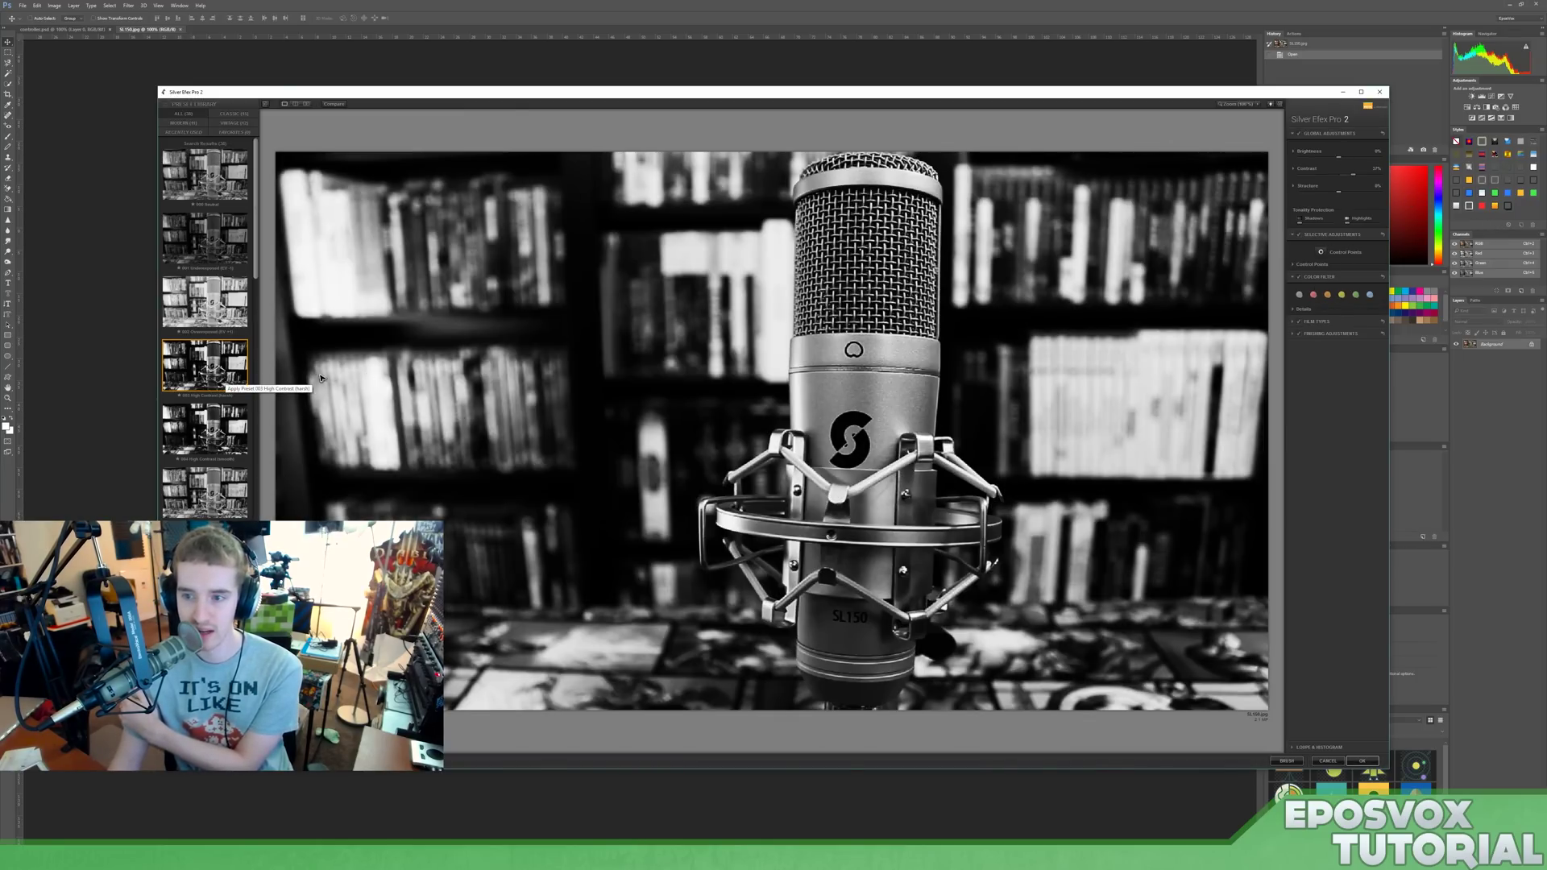
Step: Try the red, orange and blue color filters on the black-and-white preview in Silver Efex Pro 2
click(1314, 296)
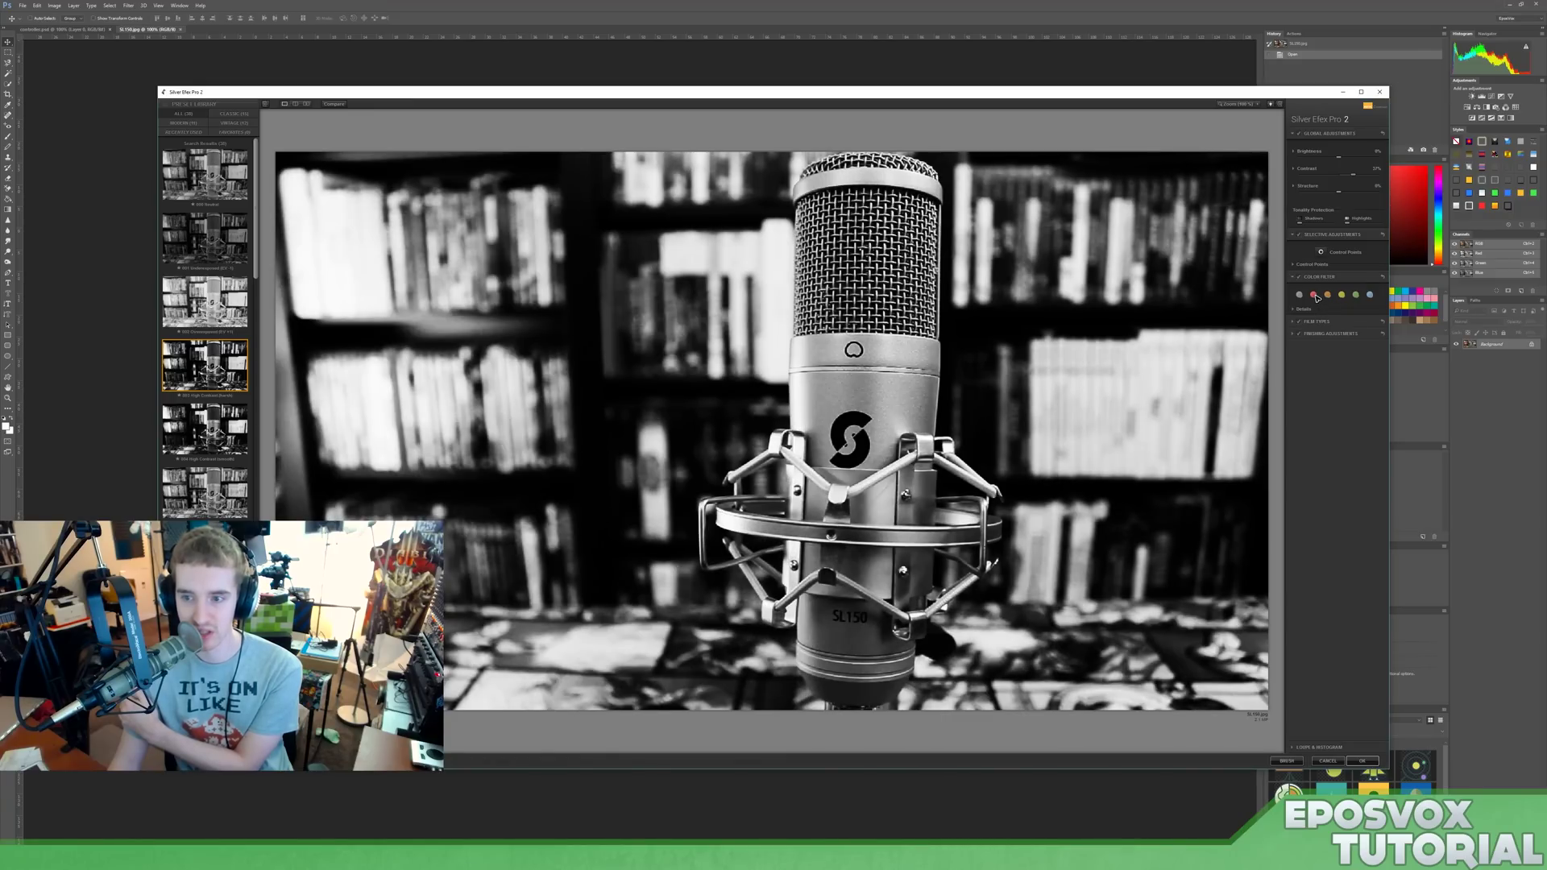
click(1330, 296)
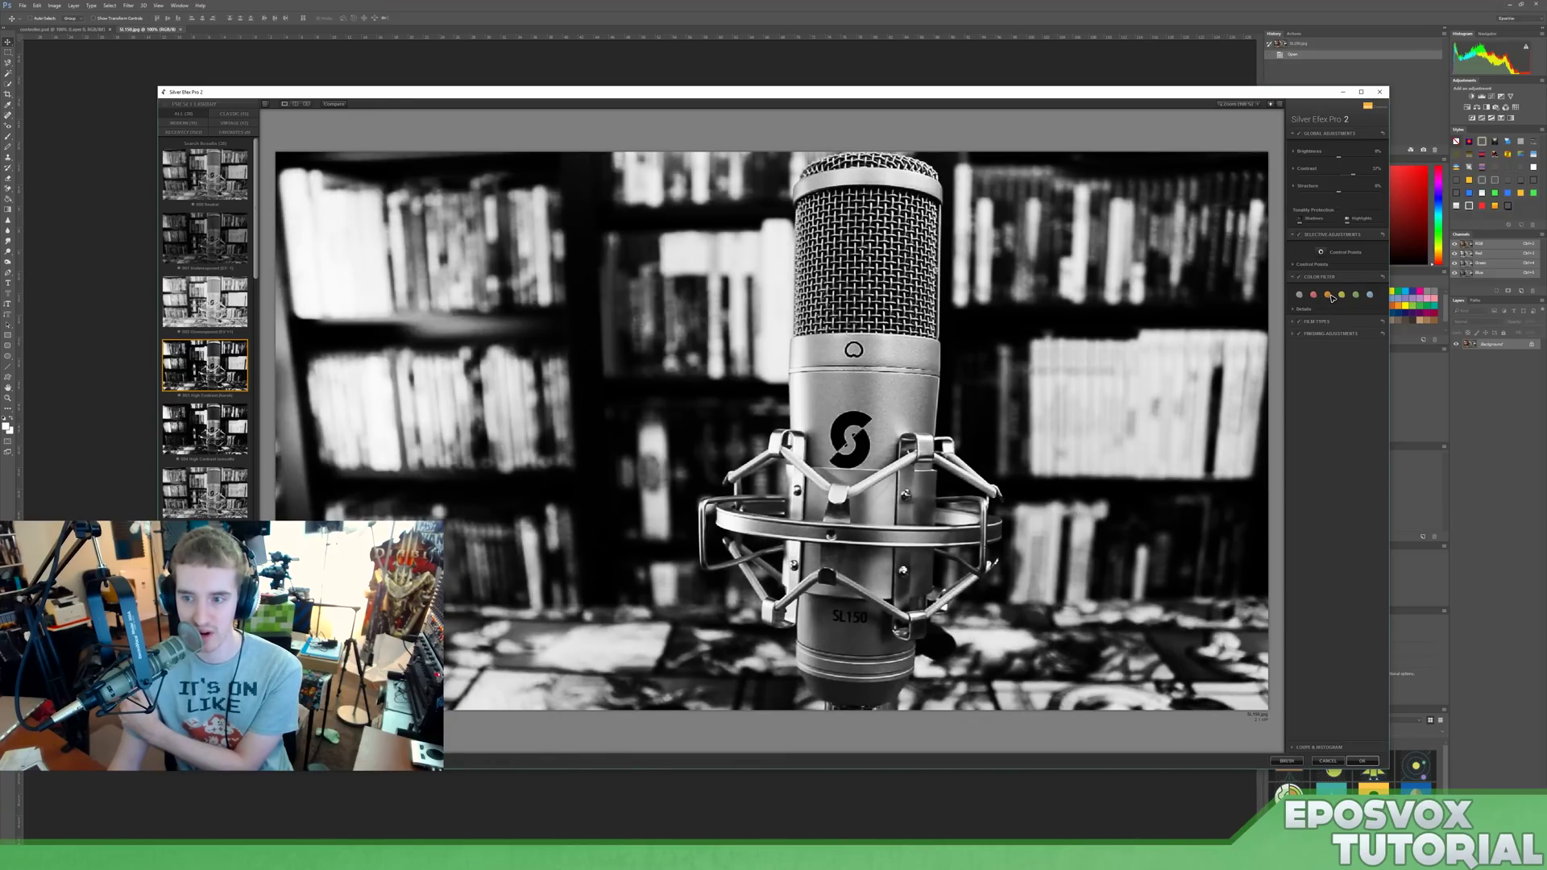
click(1370, 296)
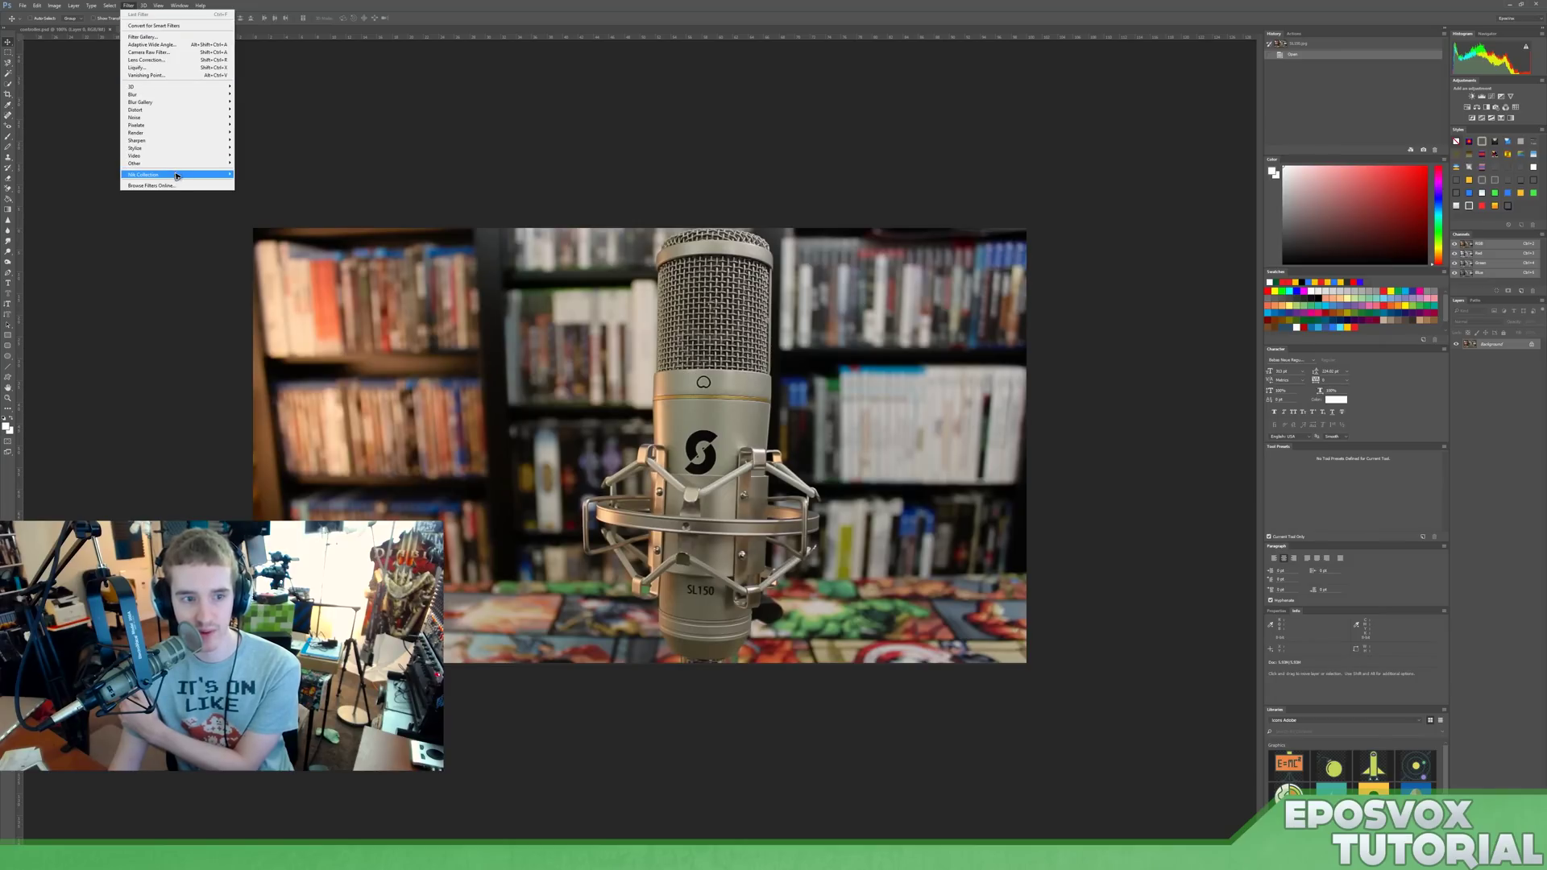
Step: Open the photo in HDR Efex Pro 2 and show the Artistic presets
mouse_move(177, 175)
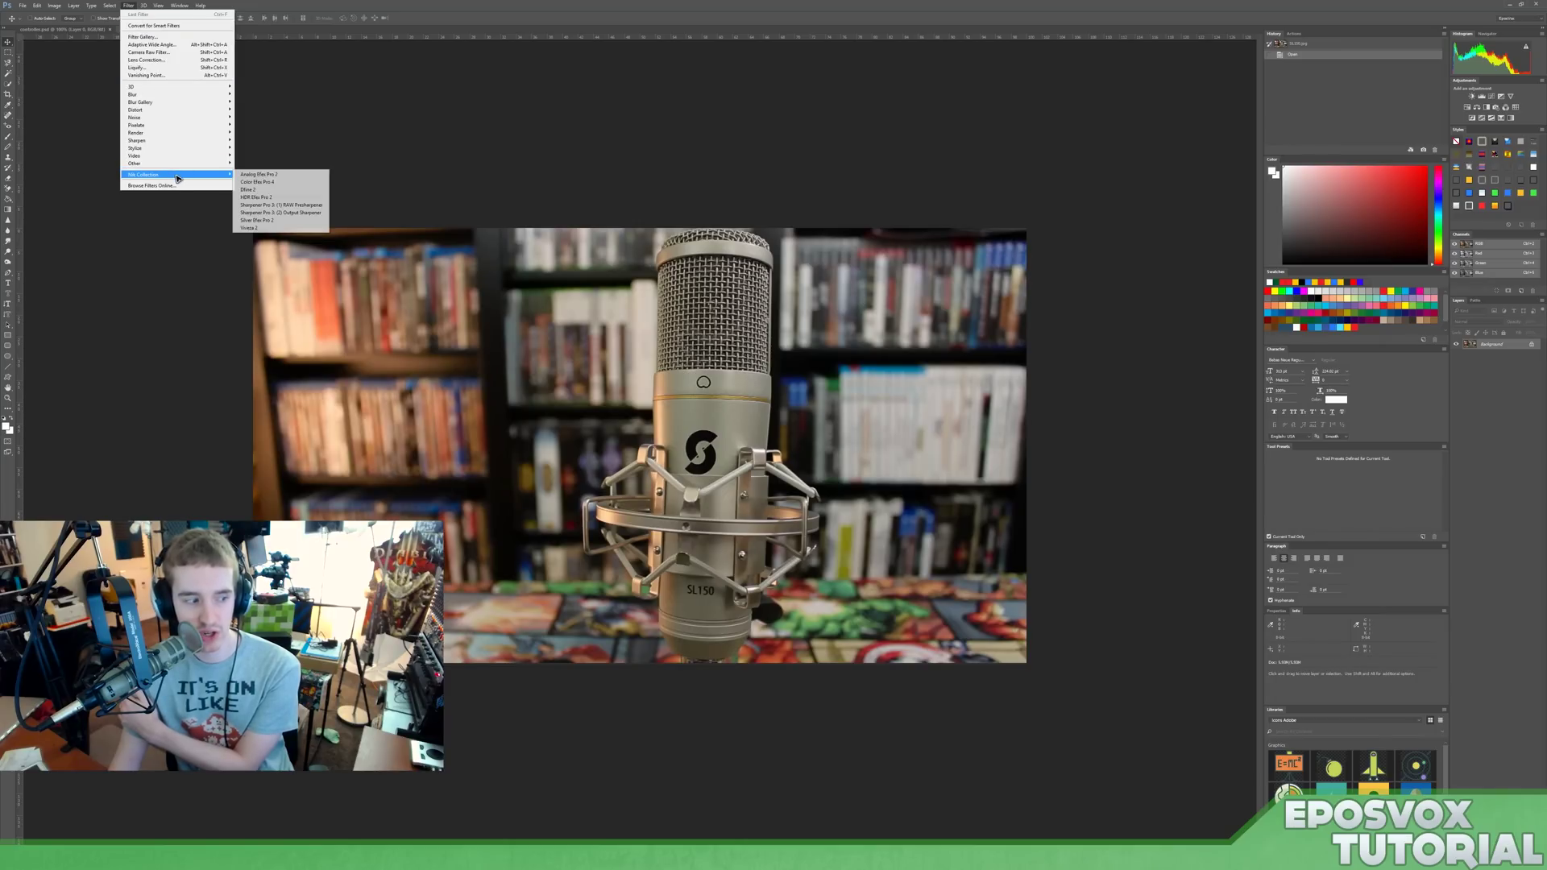
click(288, 197)
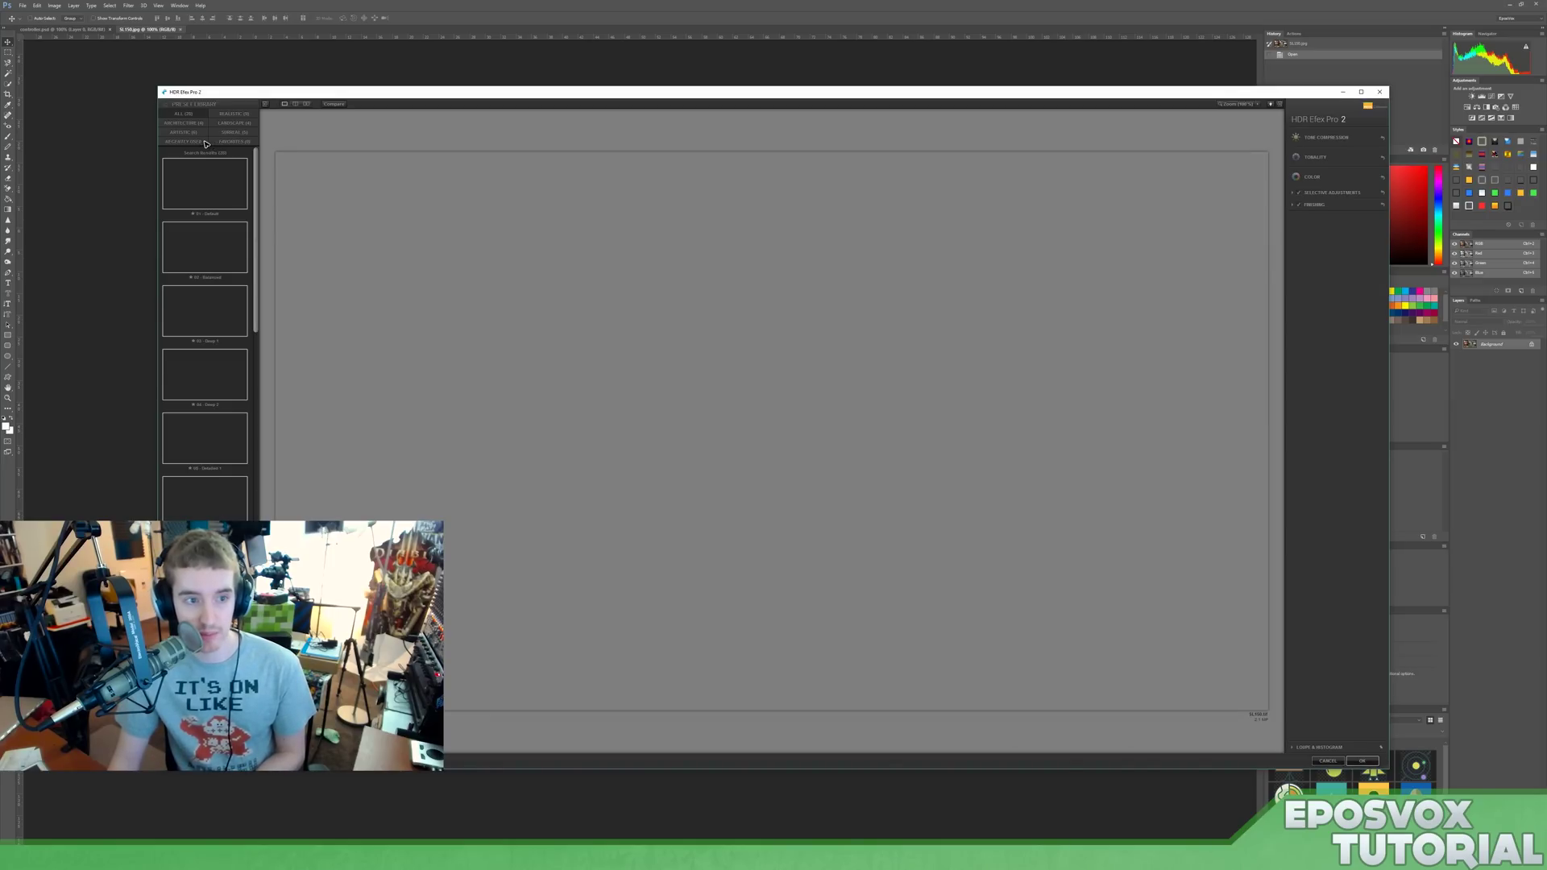
click(193, 134)
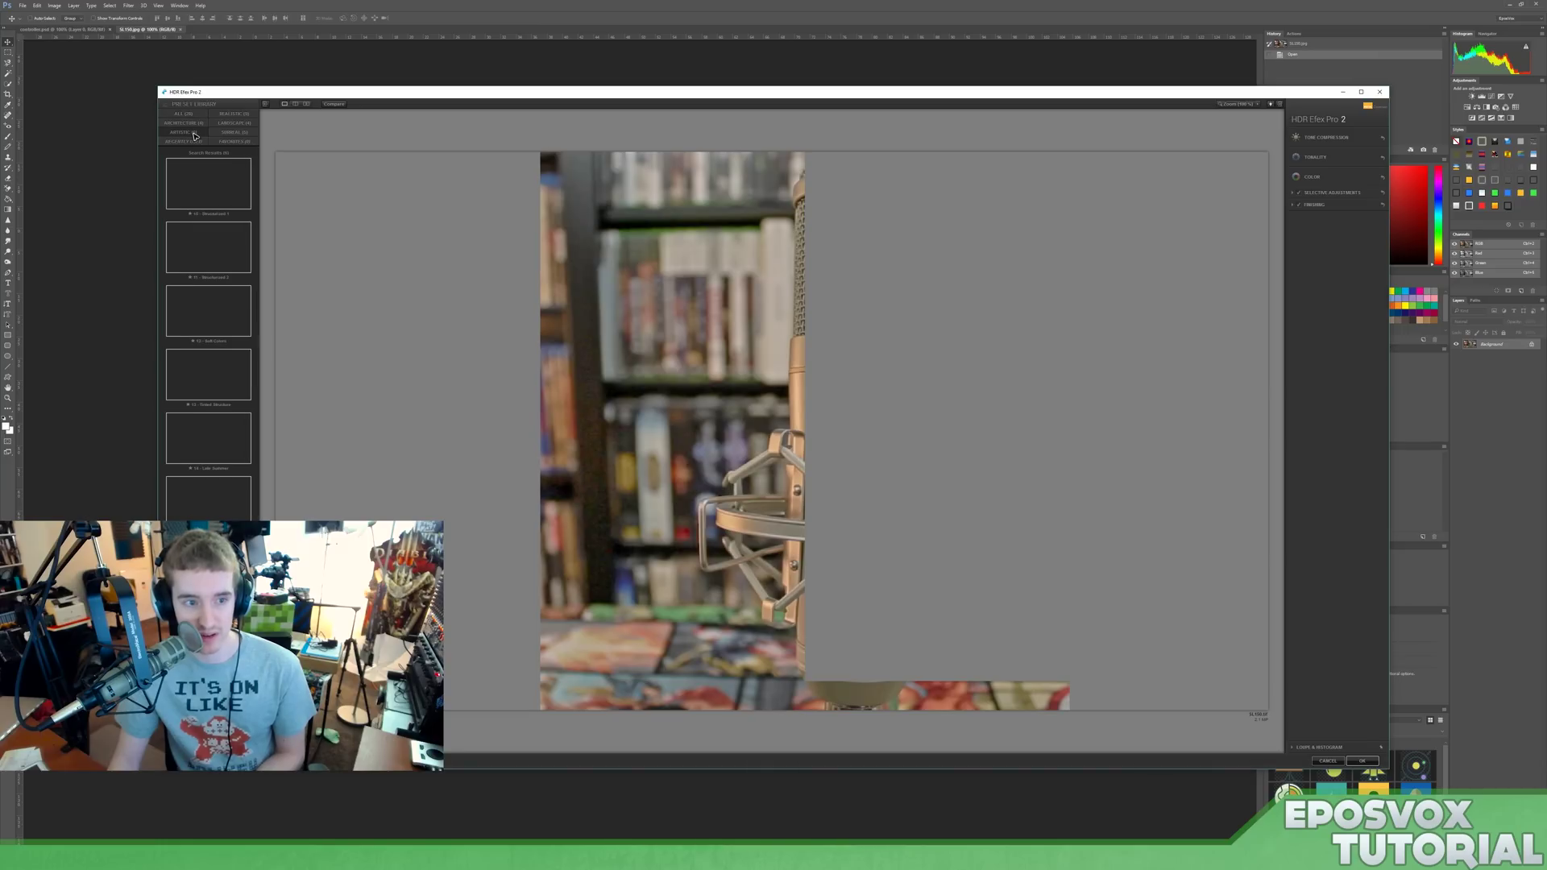
Step: Try the second and first Artistic presets, and apply the second preset of the Surreal category to the photo
click(232, 263)
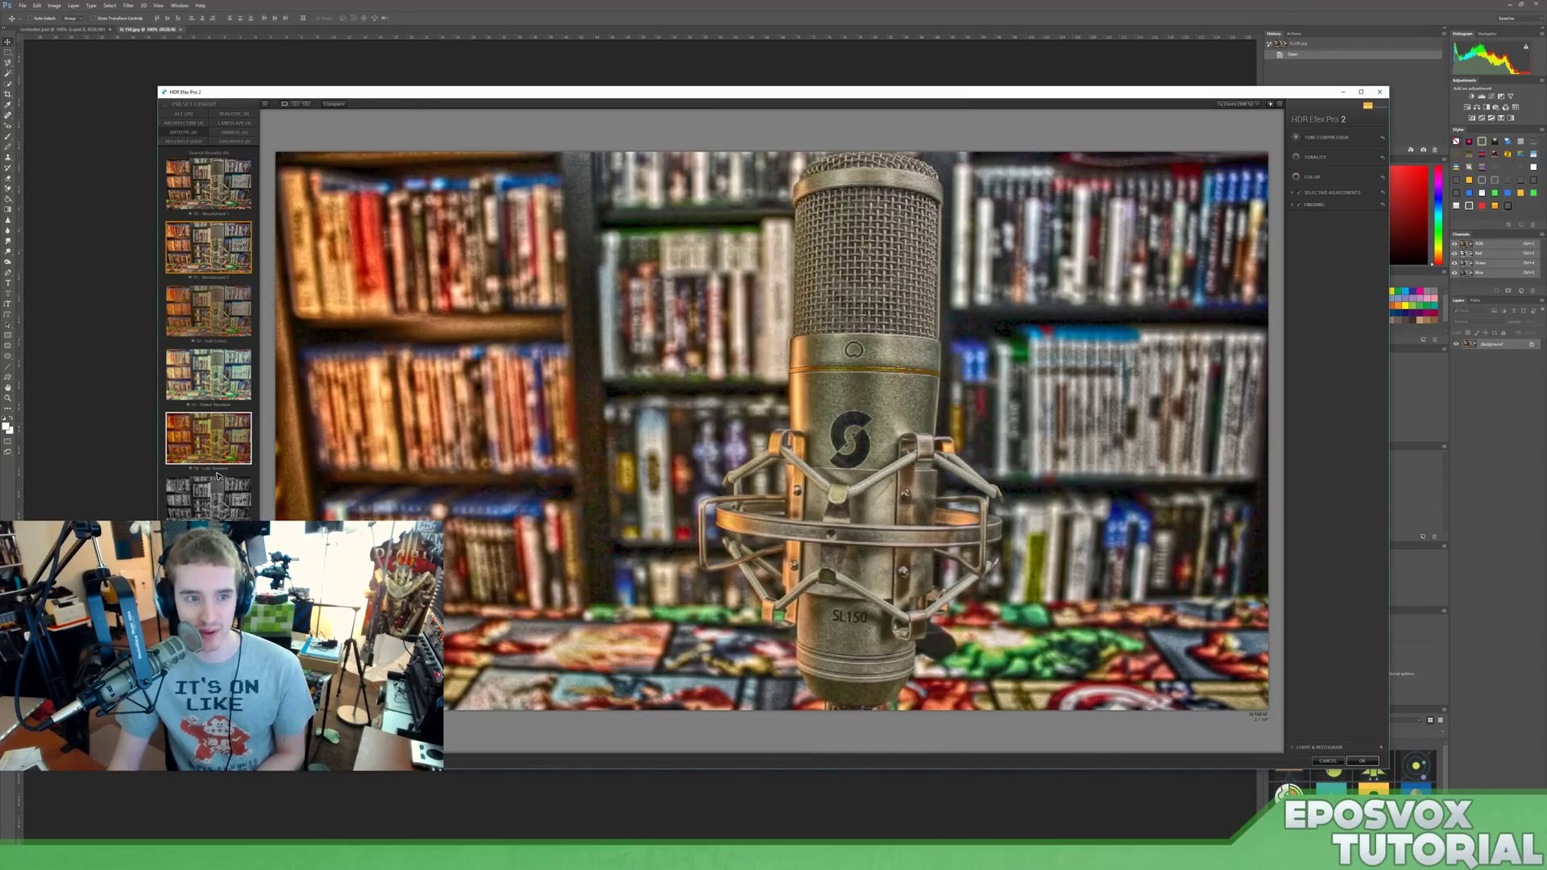
click(226, 173)
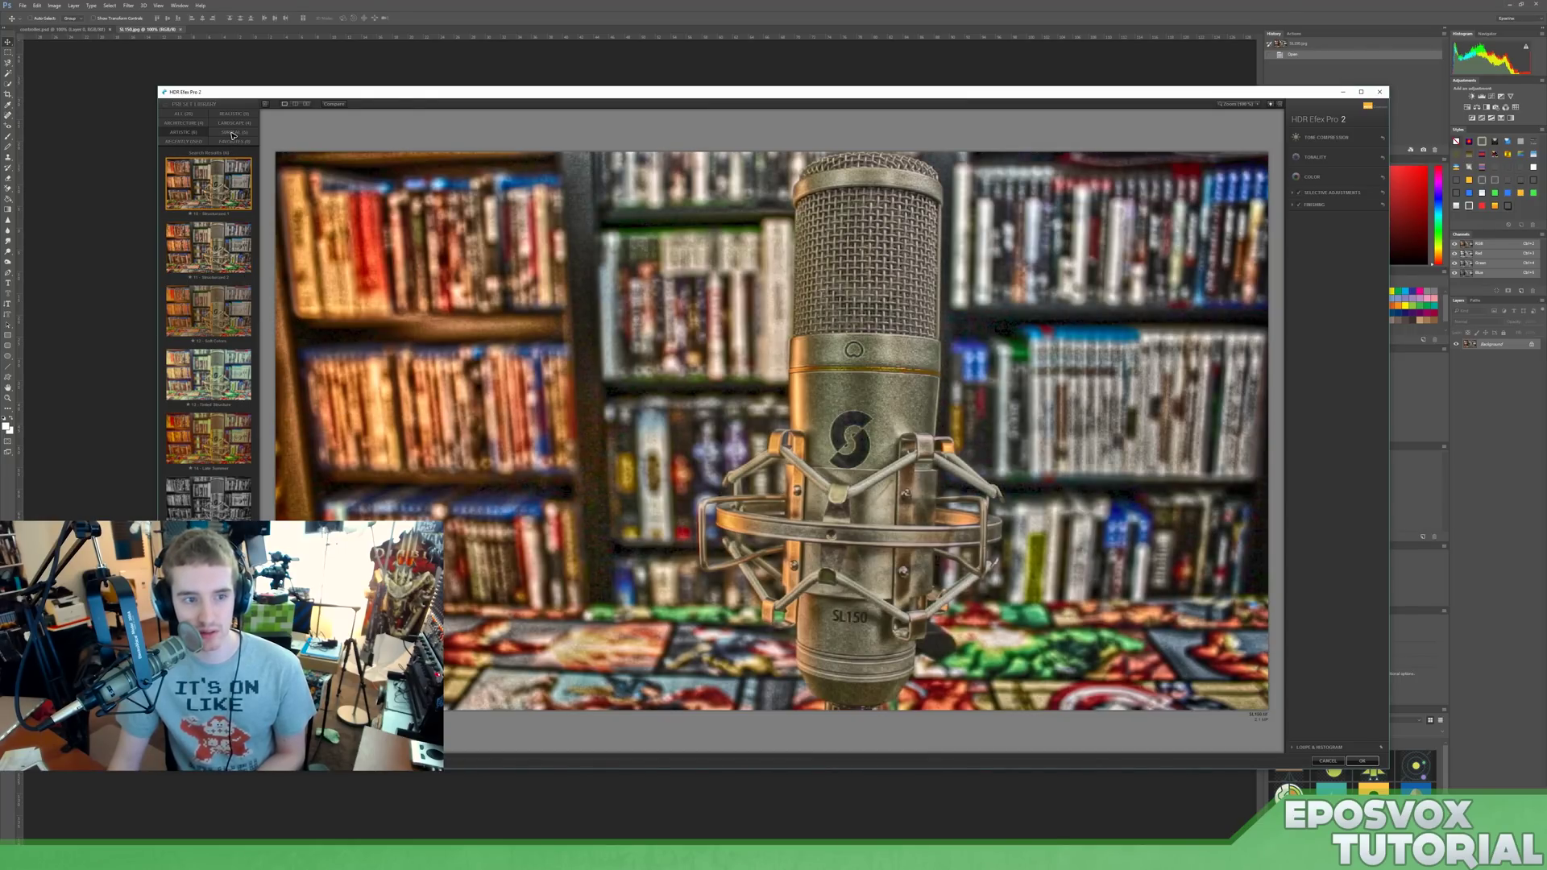
click(232, 134)
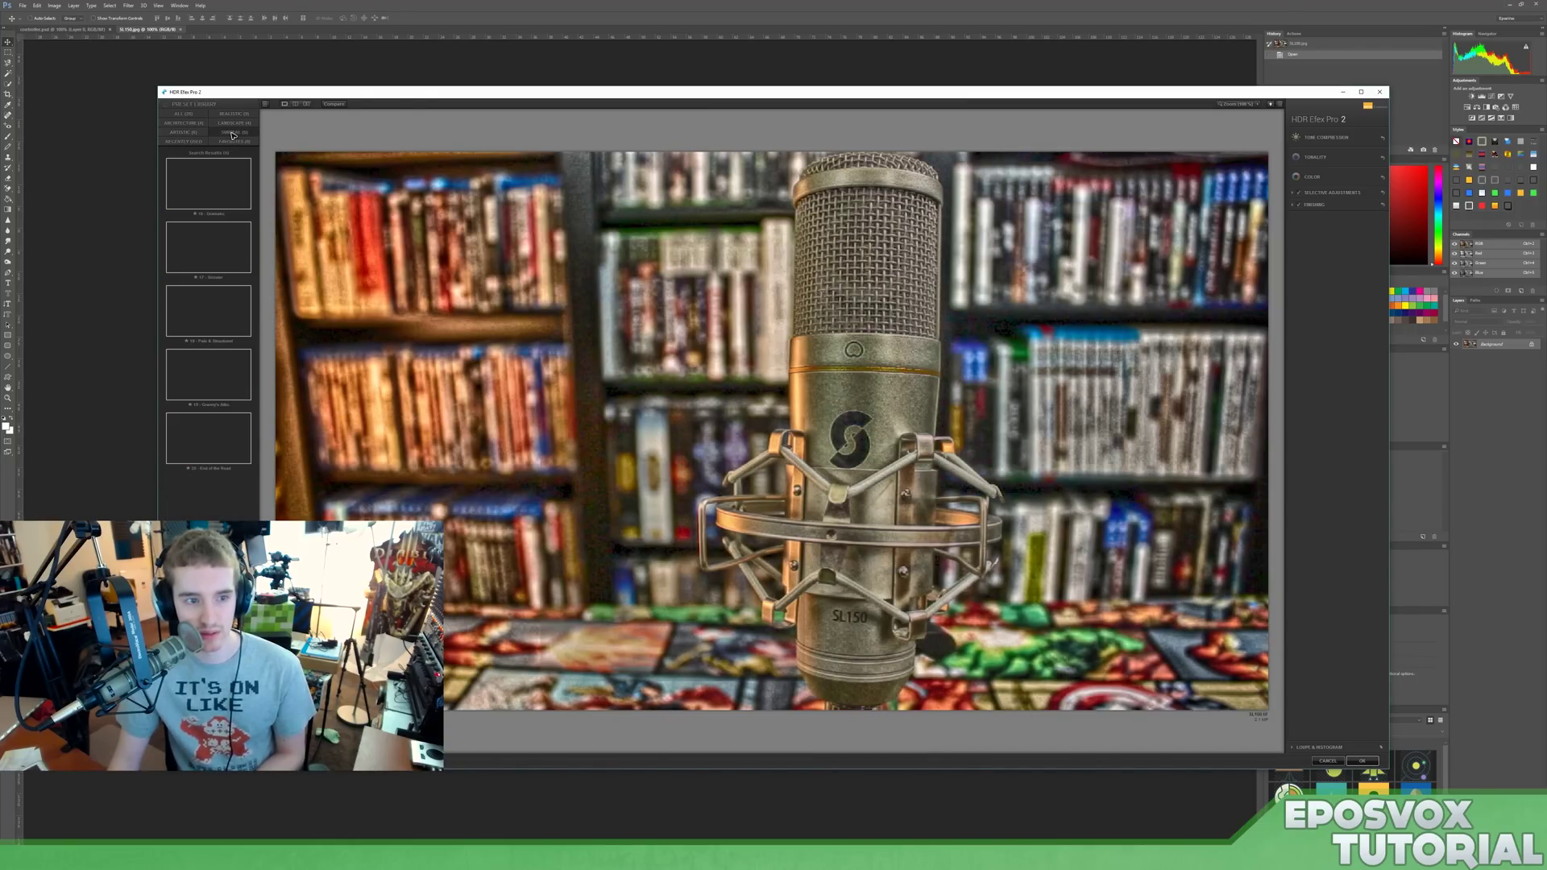
click(235, 242)
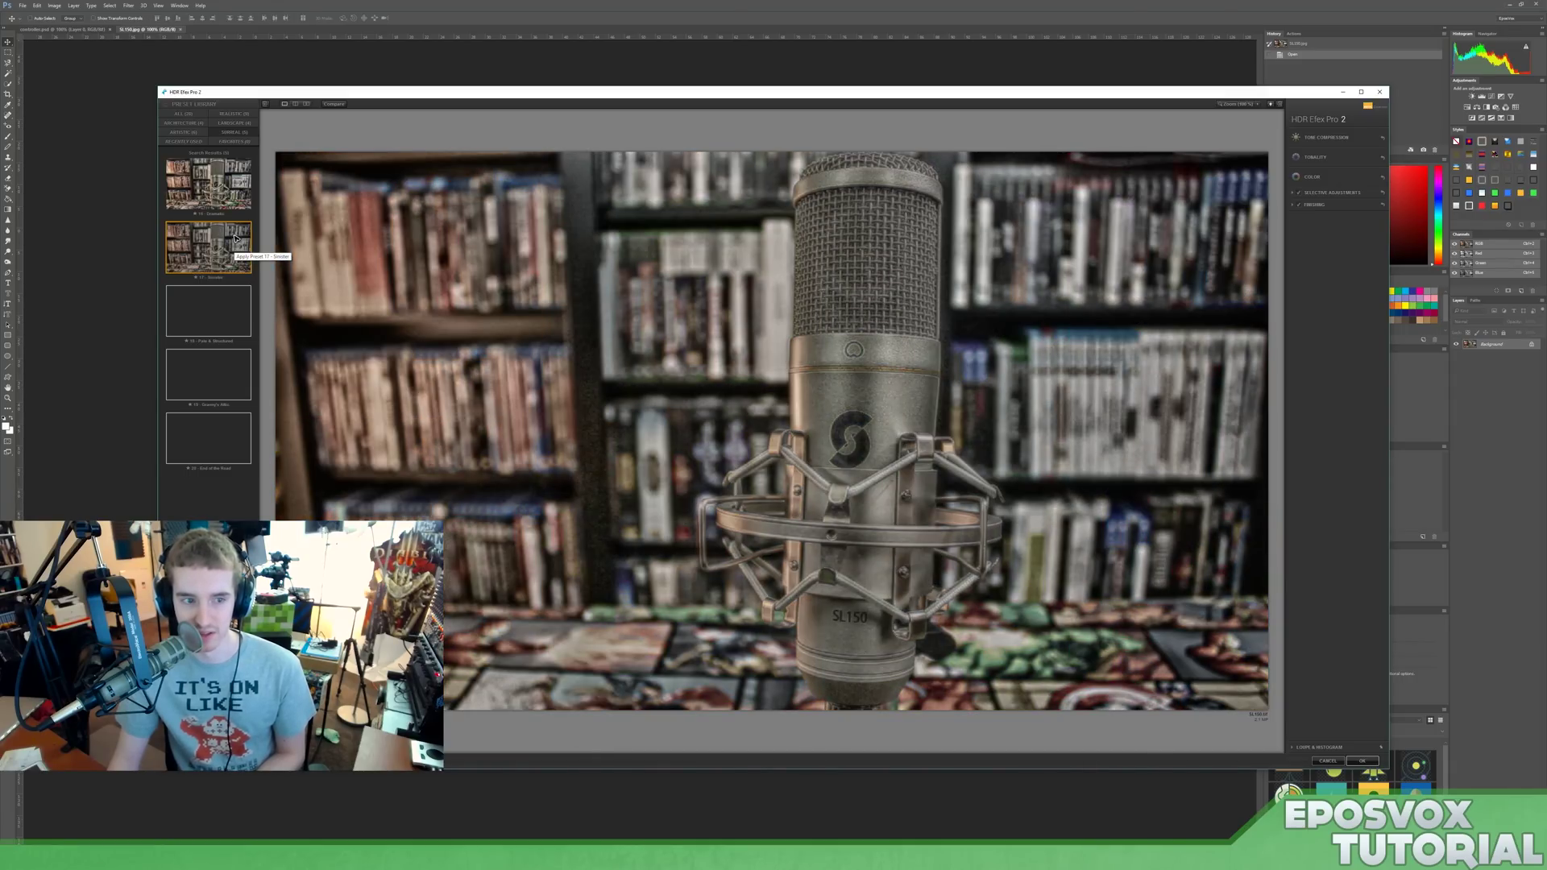
Step: Try the last preset of the Surreal category on the photo and cancel HDR Efex Pro 2 without applying it
click(229, 440)
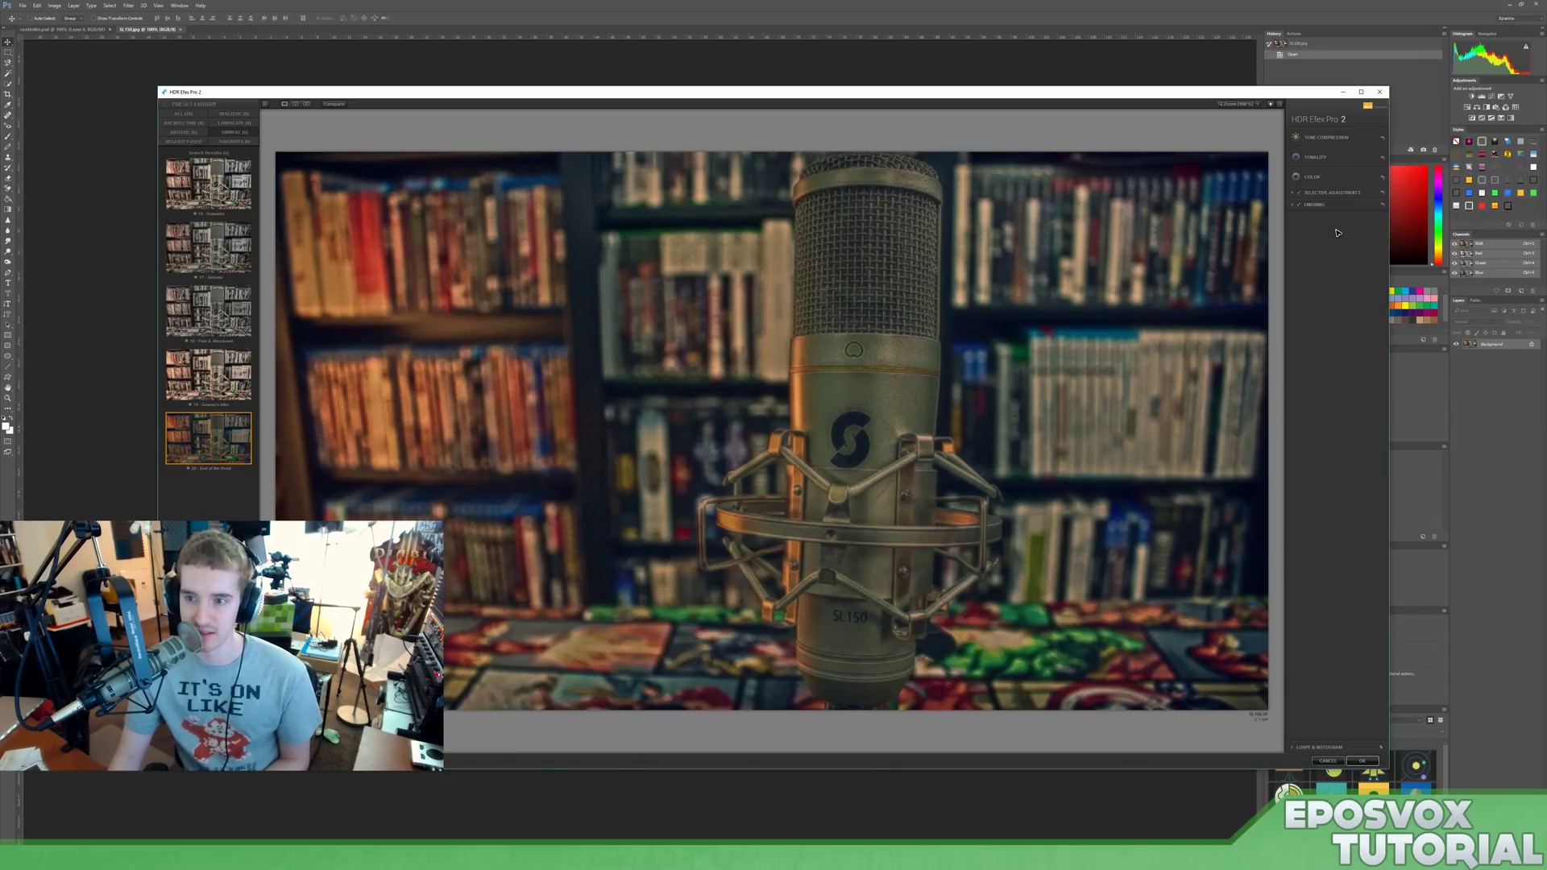
click(1328, 761)
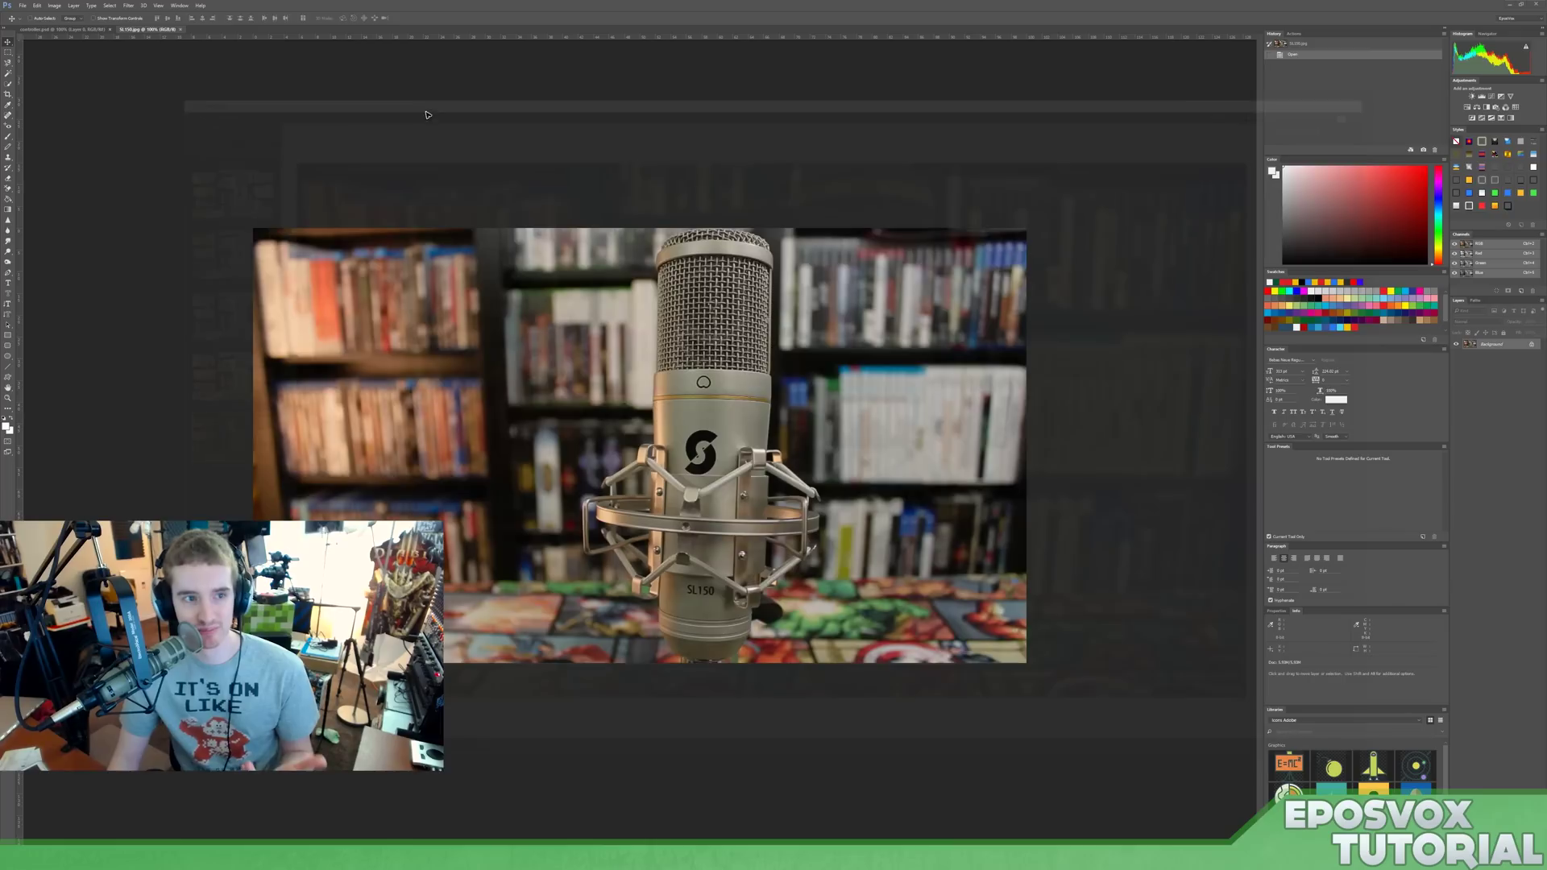
Step: Open the photo in Dfine 2 to show its noise reduction, and leave without applying it
click(127, 4)
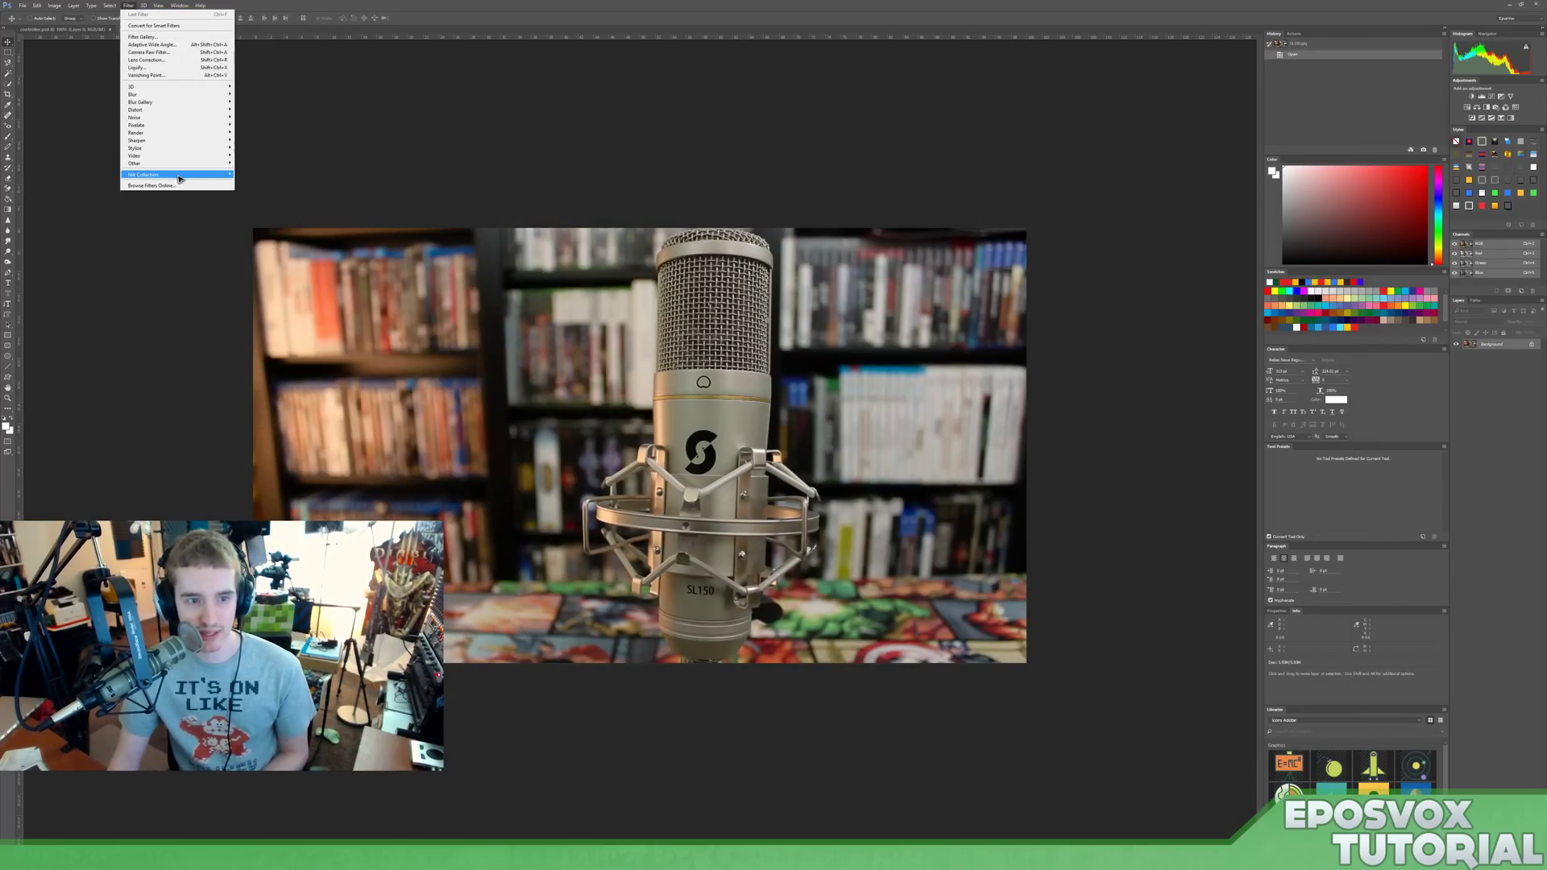
mouse_move(185, 175)
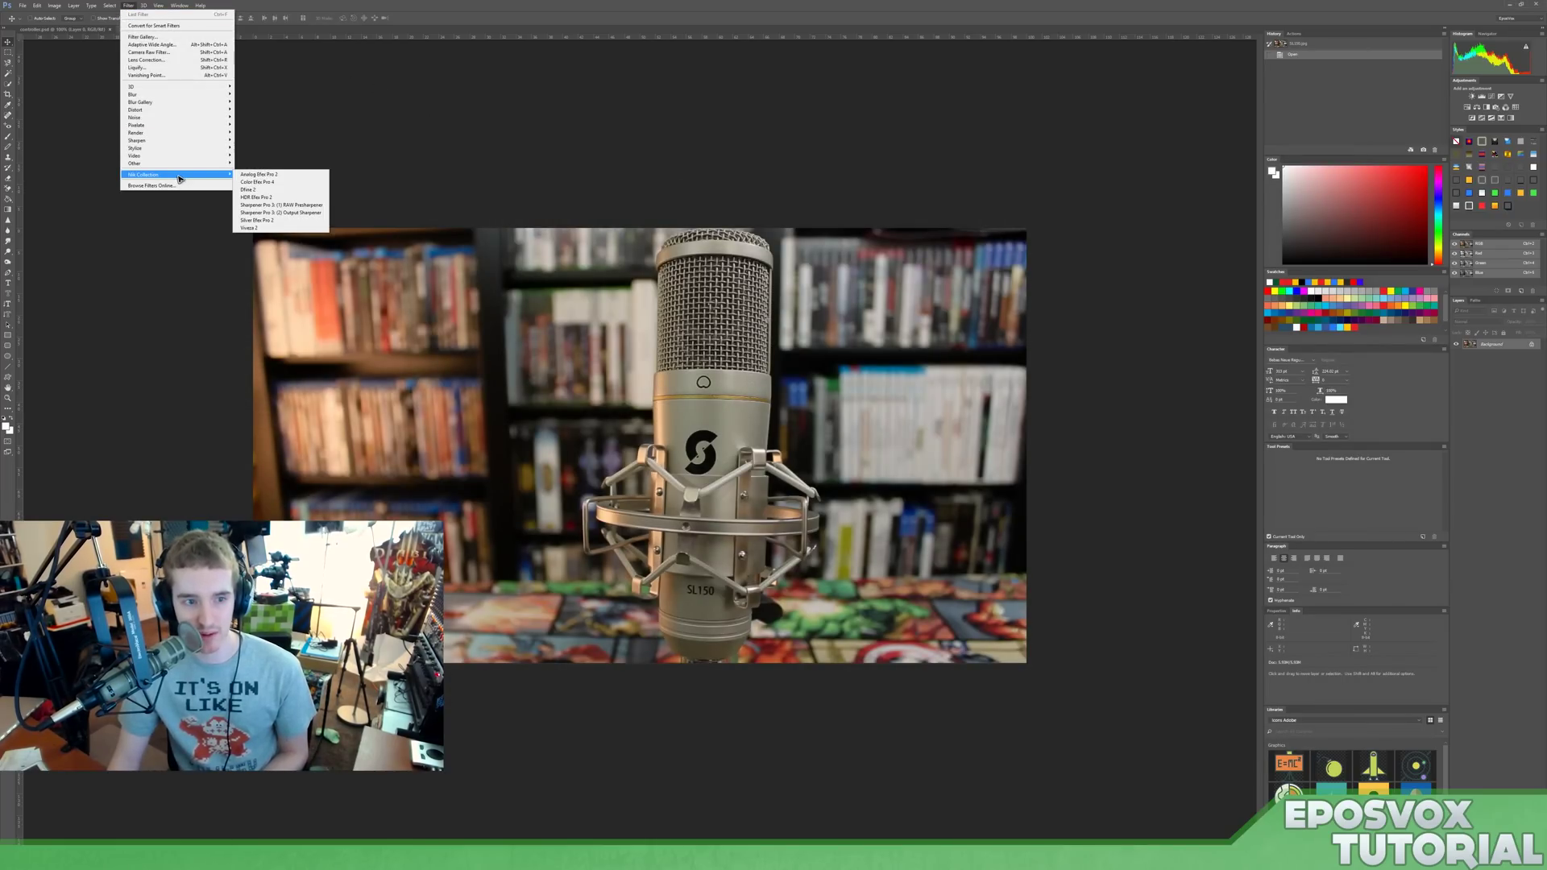
click(252, 190)
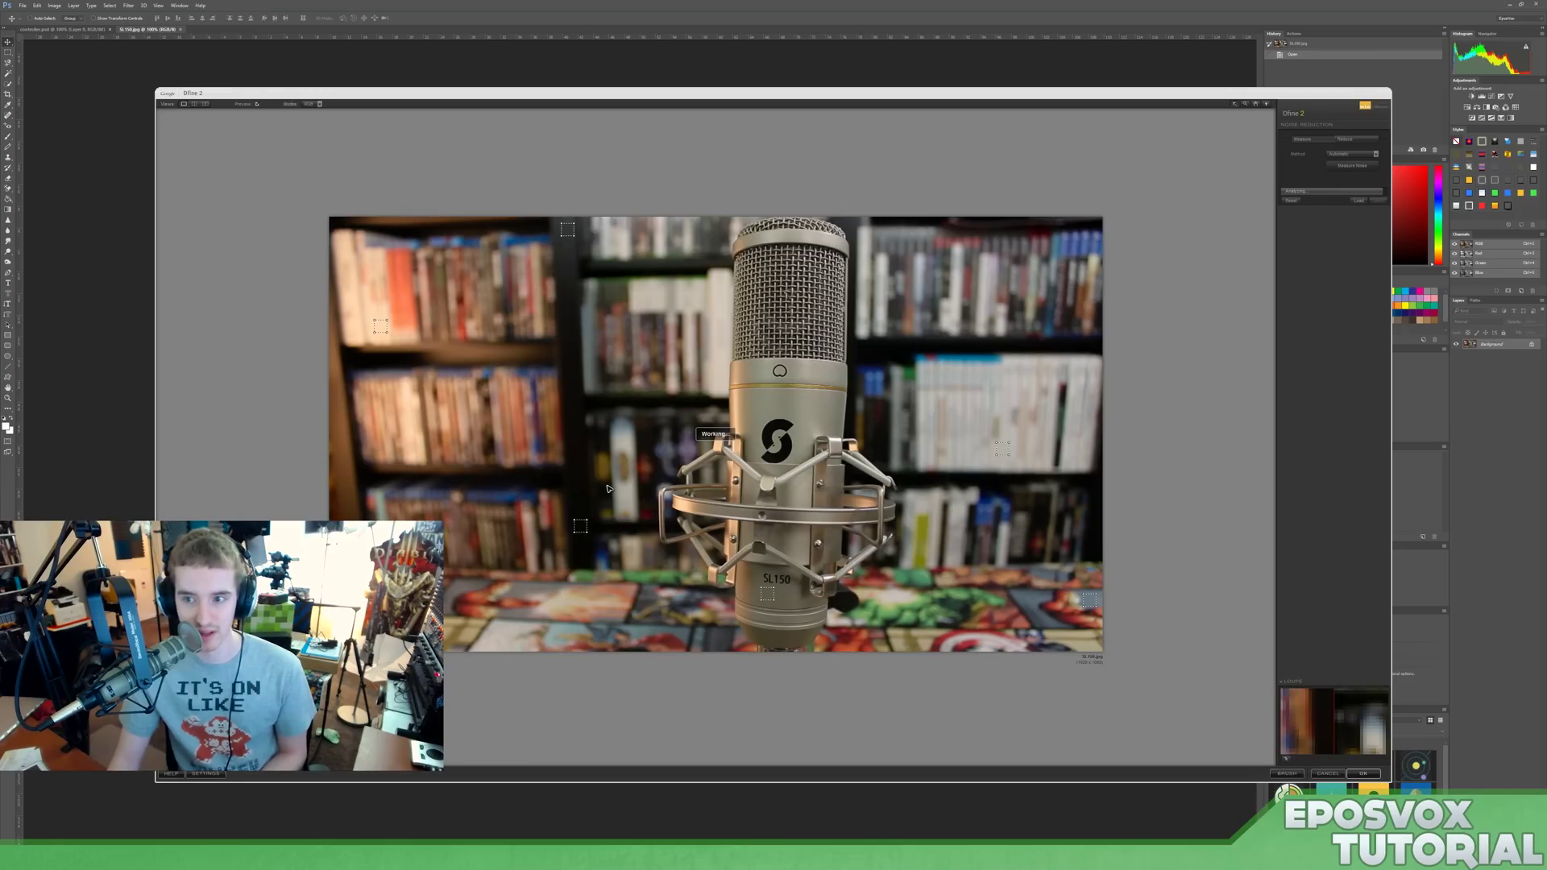
key(Escape)
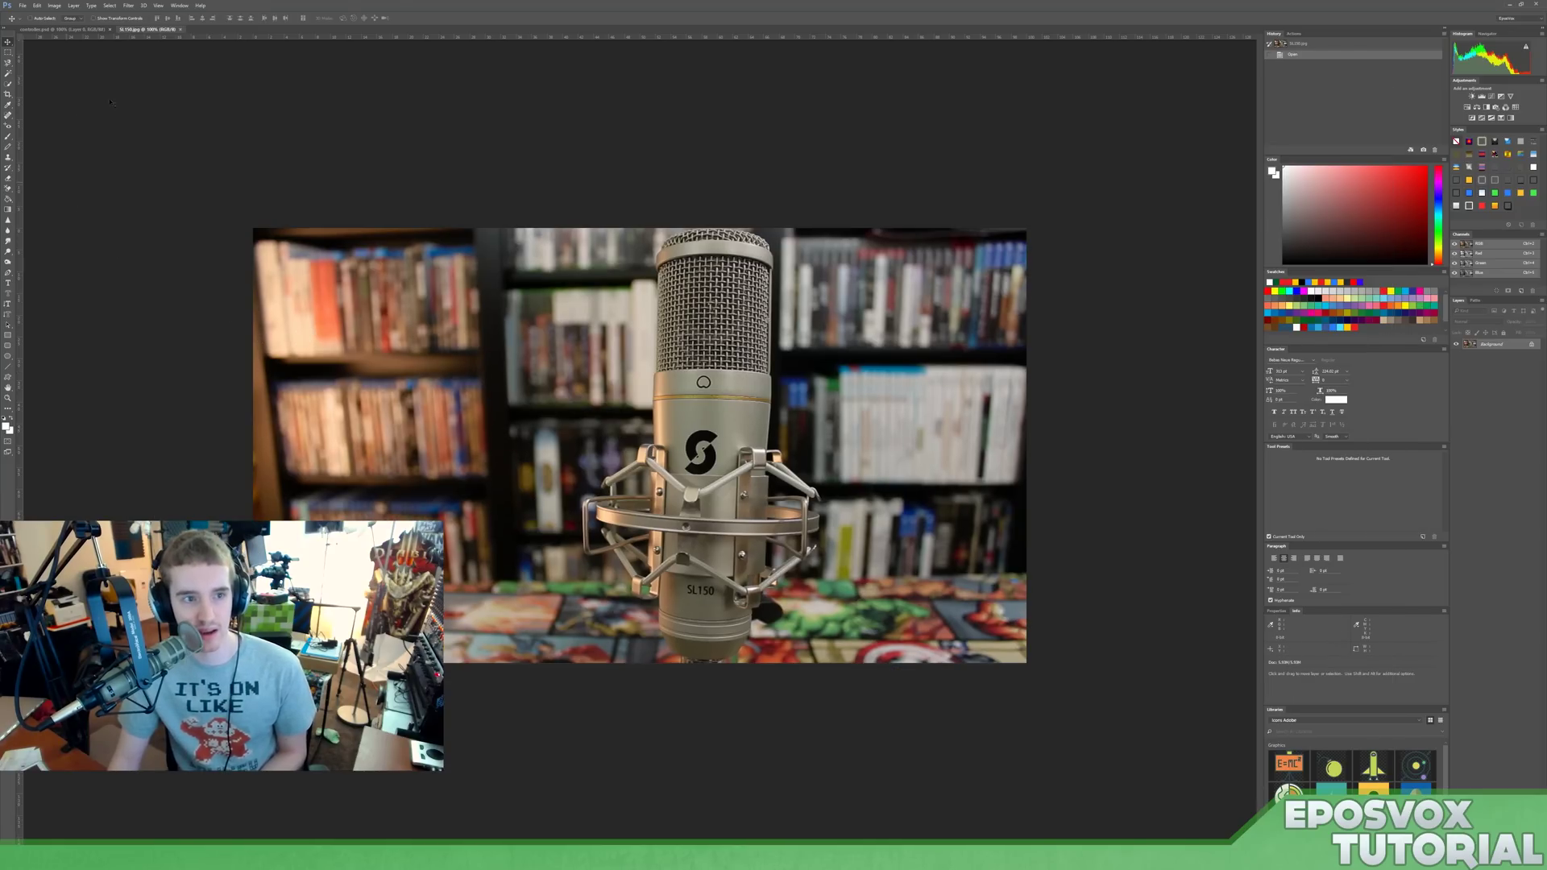
Step: Open the photo in Viveza 2, place a control point on the microphone's upper rim, and raise its brightness, contrast and structure to maximum
click(128, 5)
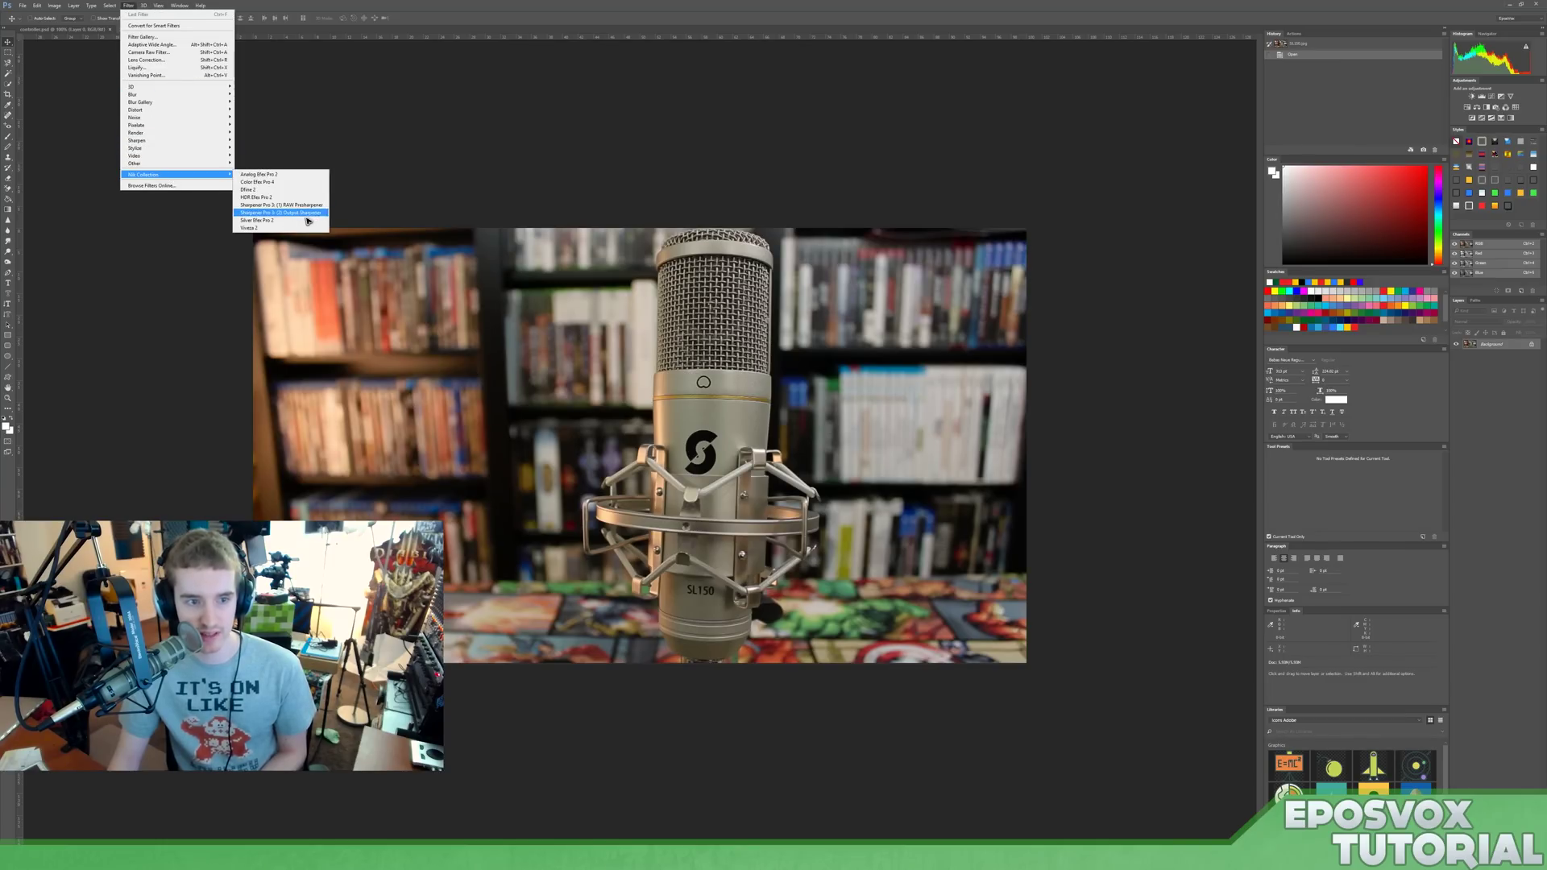
click(302, 227)
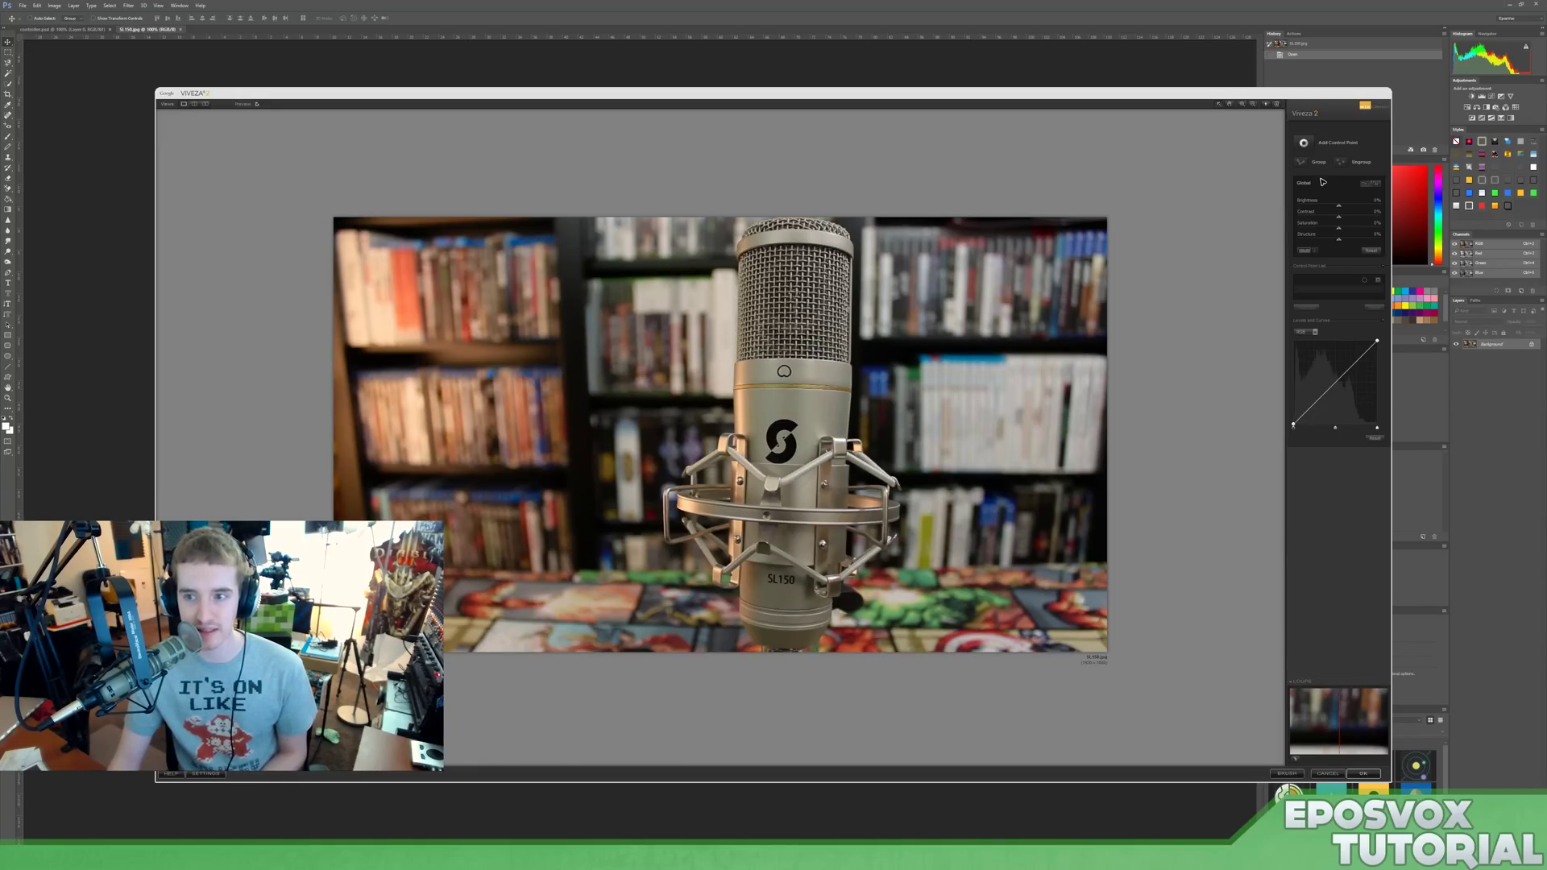
click(1303, 145)
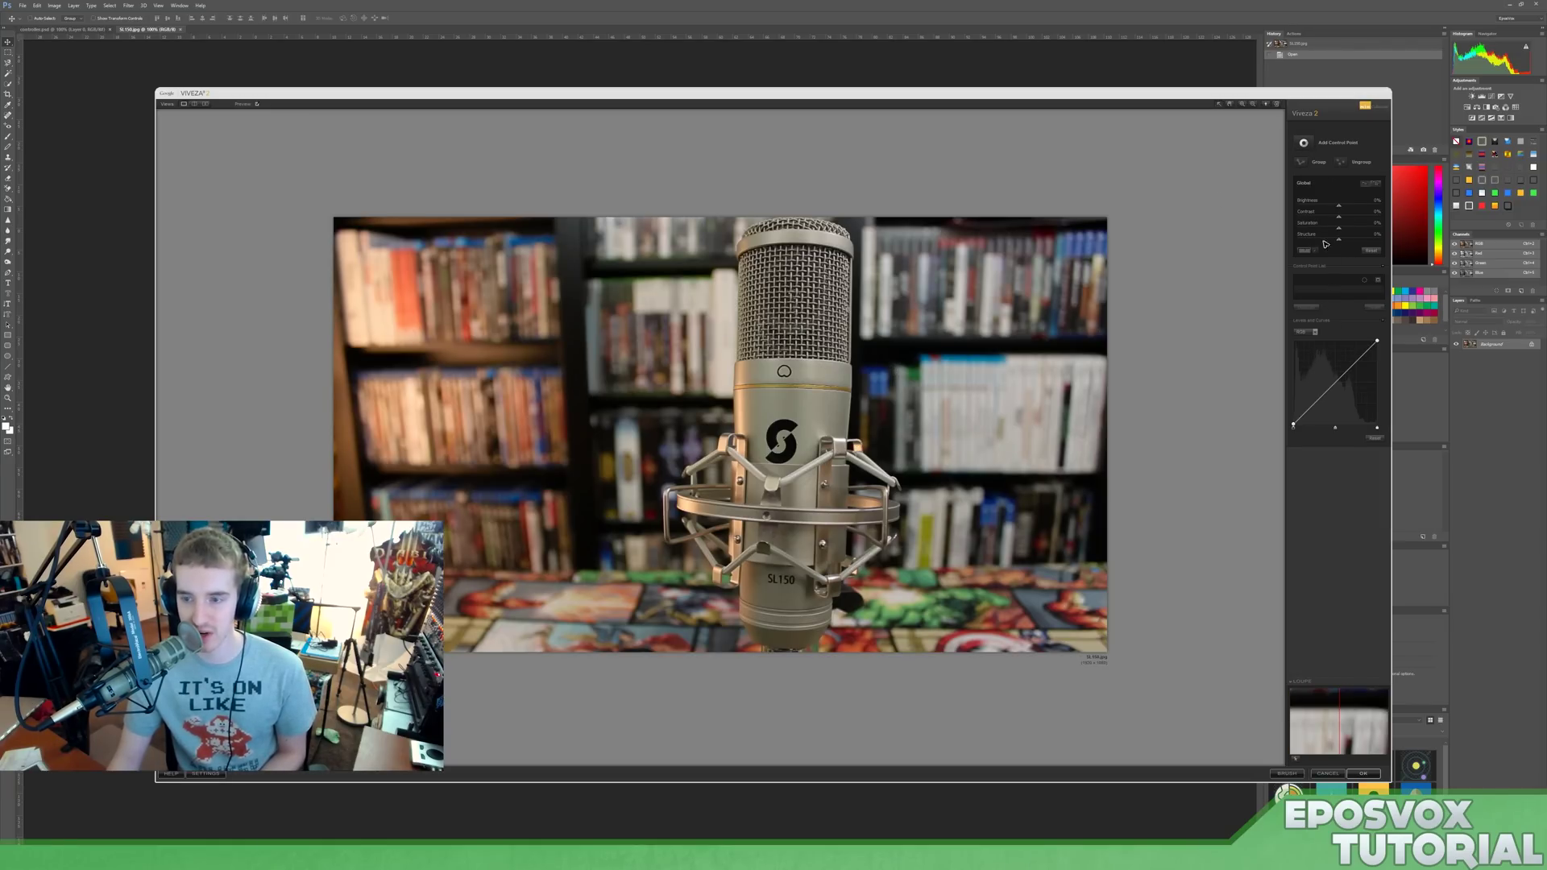
click(1303, 144)
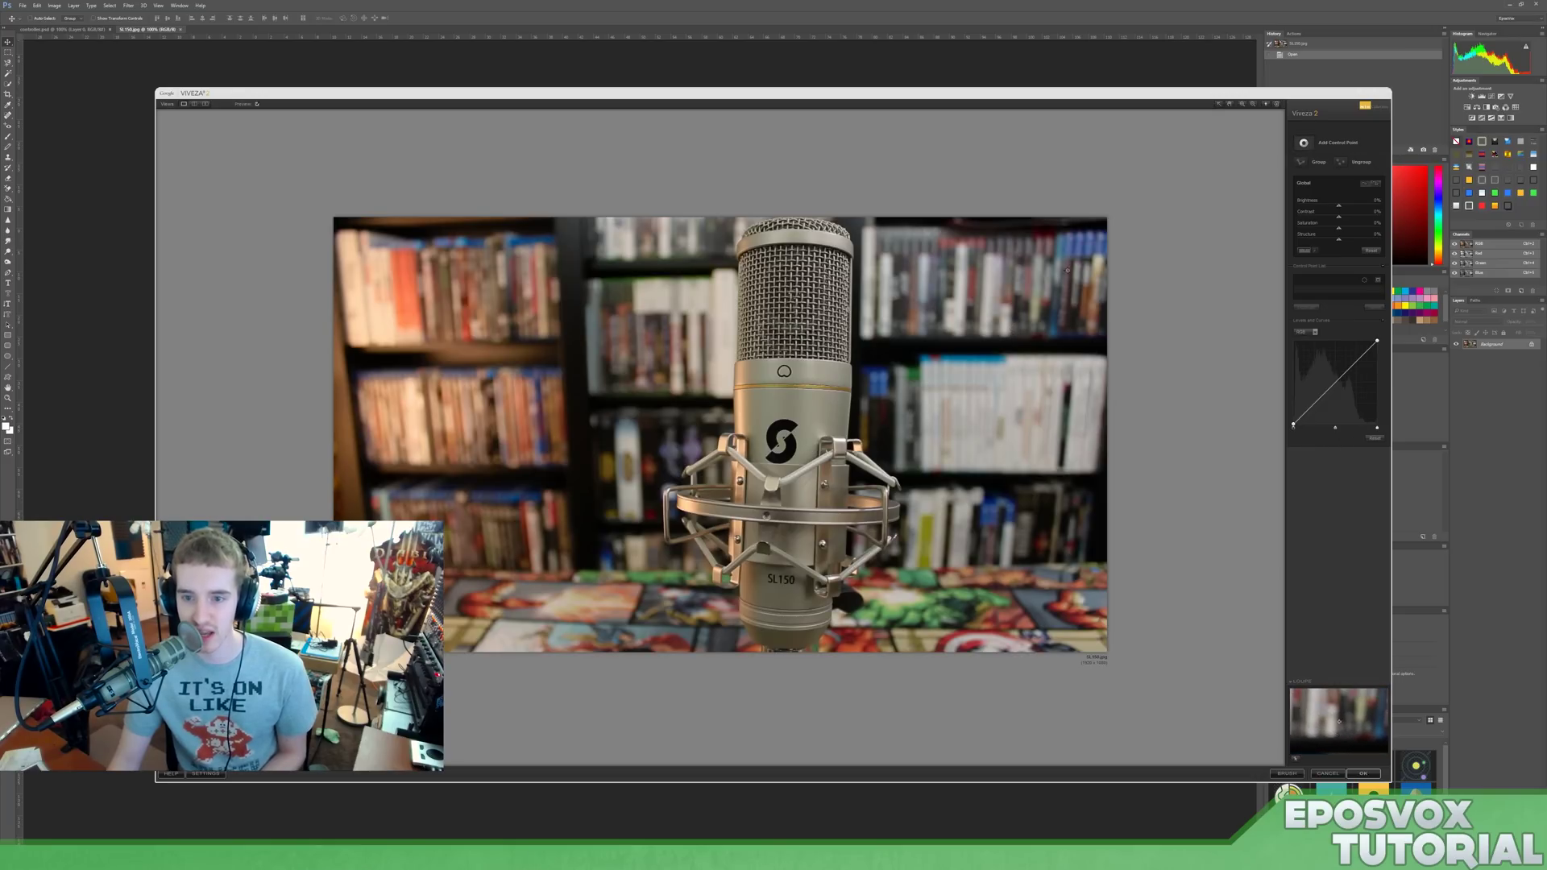
click(827, 241)
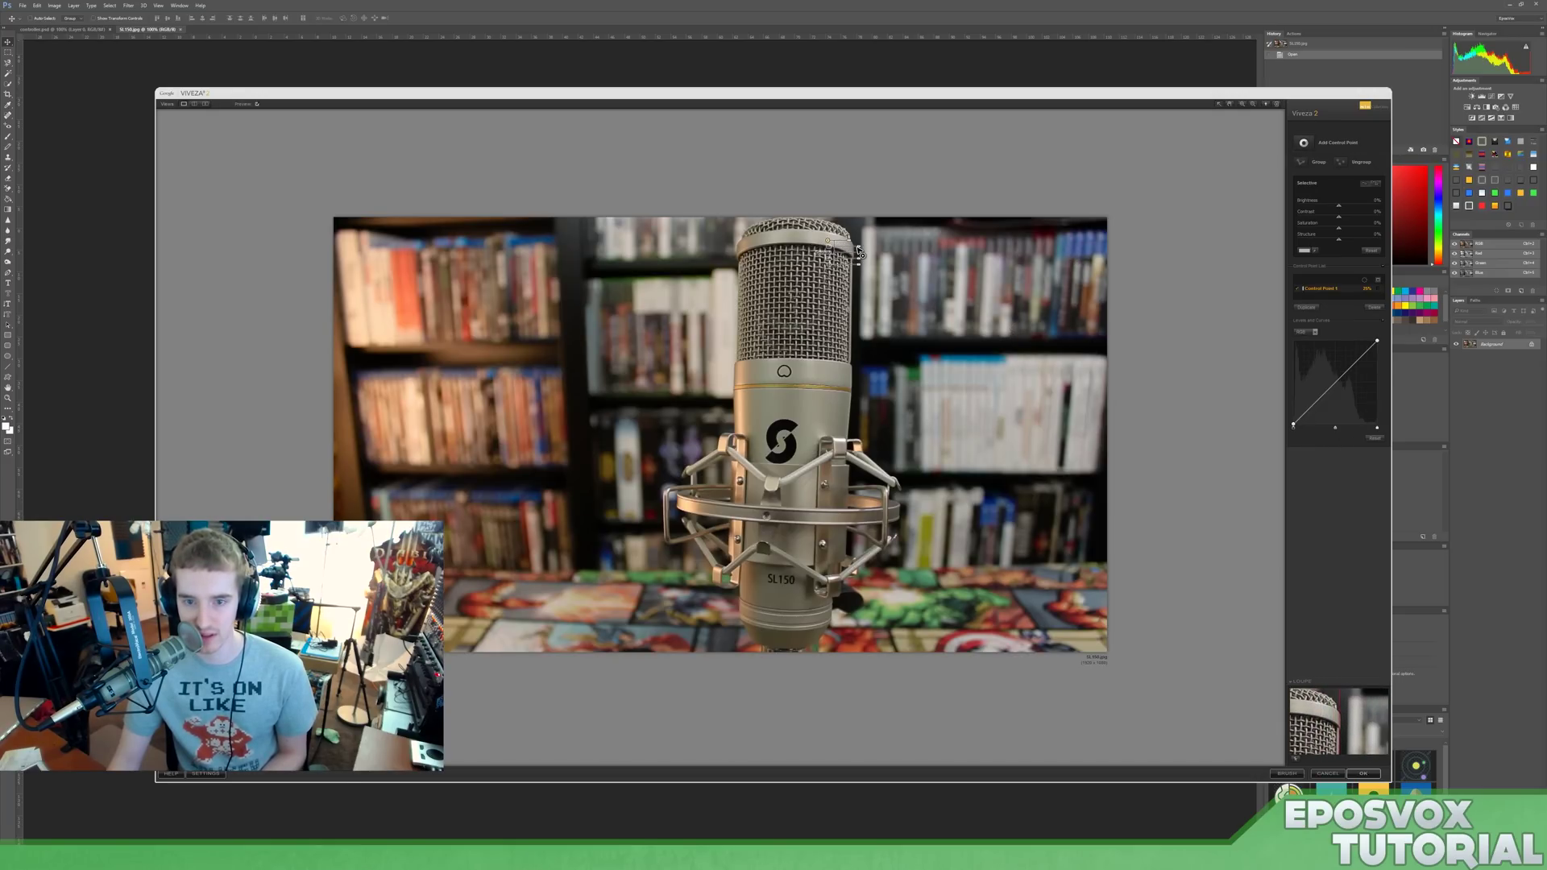
drag(859, 252, 883, 260)
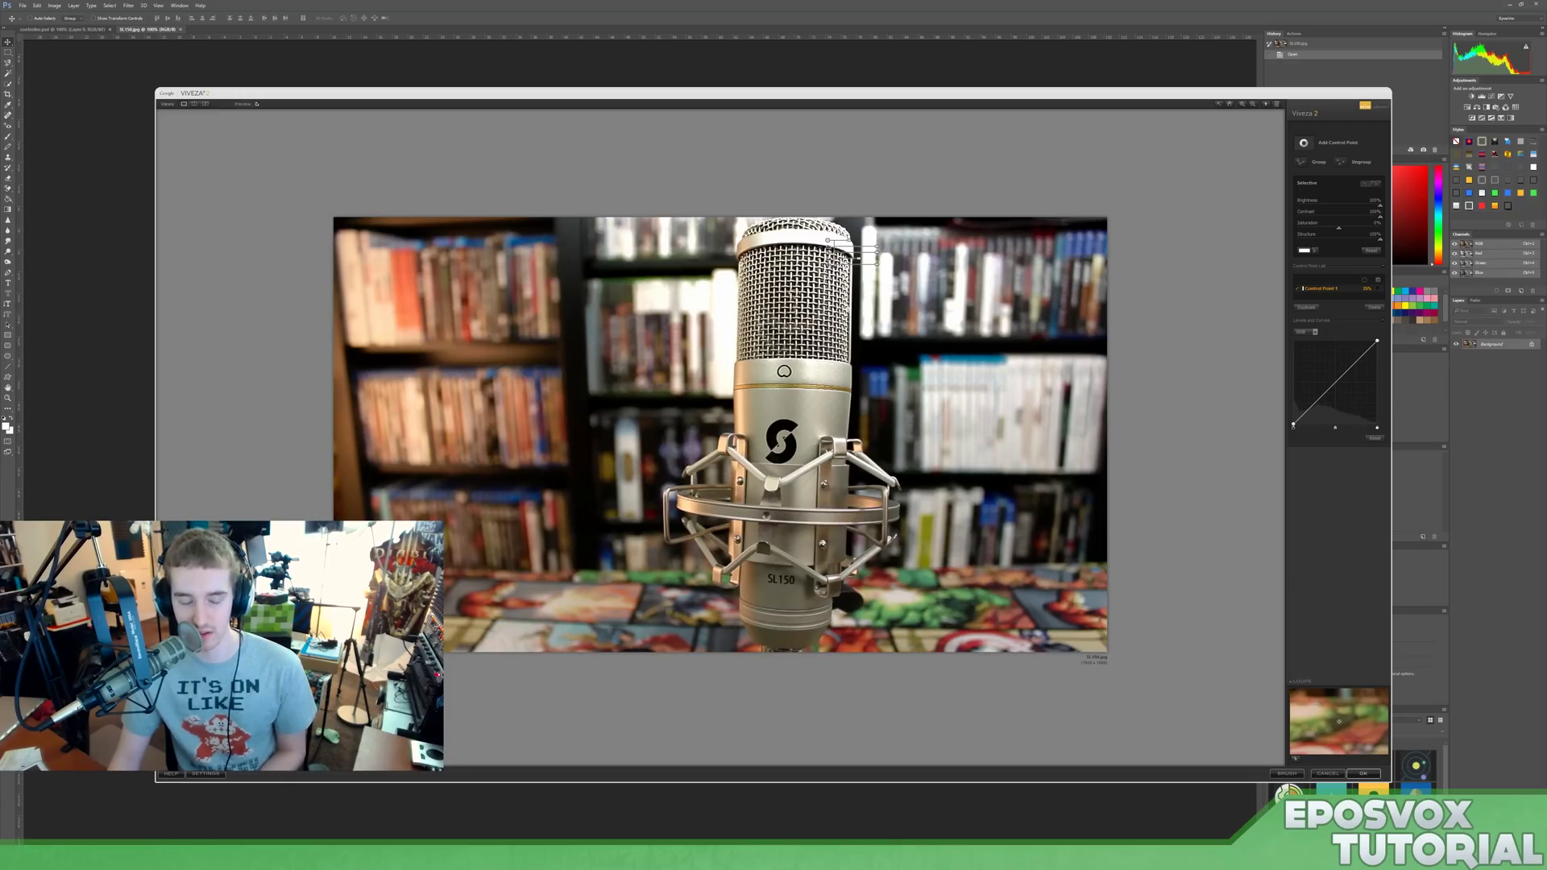
Step: Add a second control point on the tabletop, try lowering its adjustment settings, and cancel Viveza 2 without applying the edits
click(827, 240)
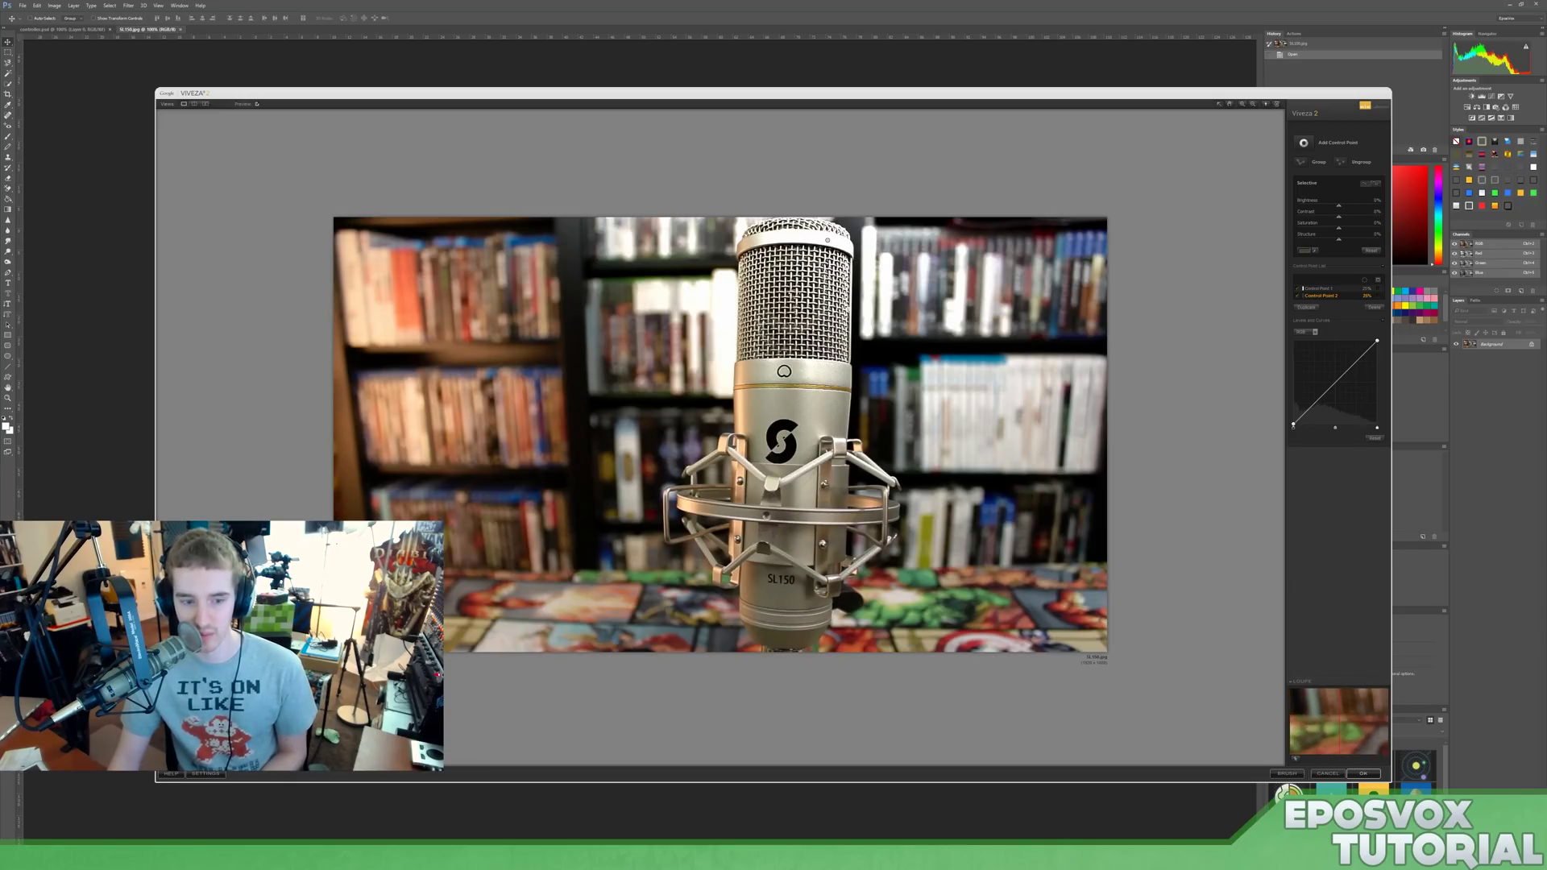
mouse_move(1339, 216)
mouse_down()
mouse_move(1297, 216)
mouse_move(1298, 240)
mouse_up()
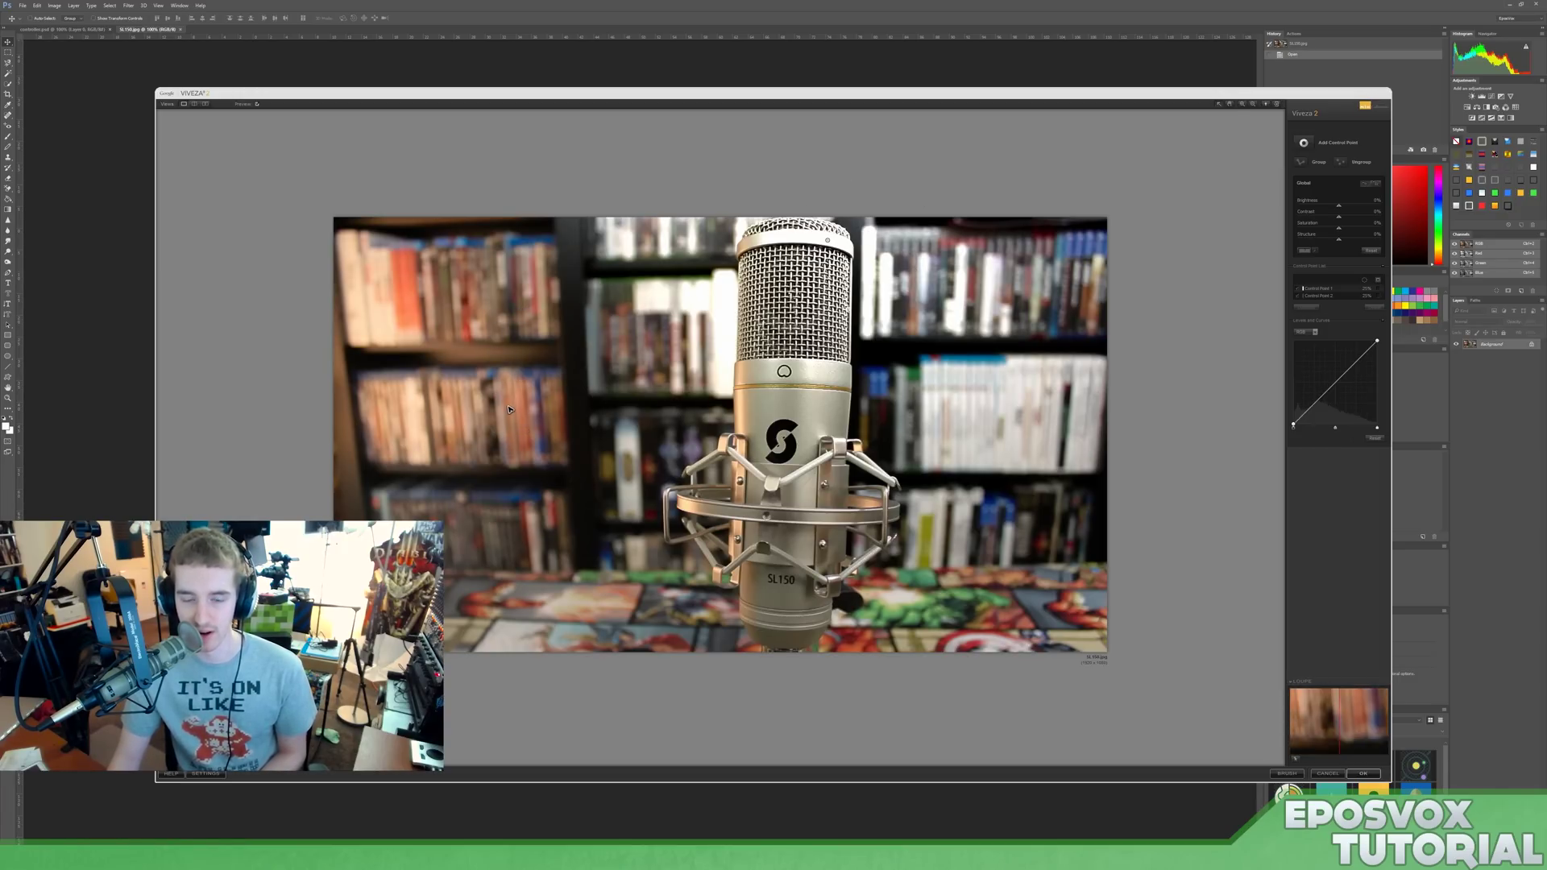
click(1328, 774)
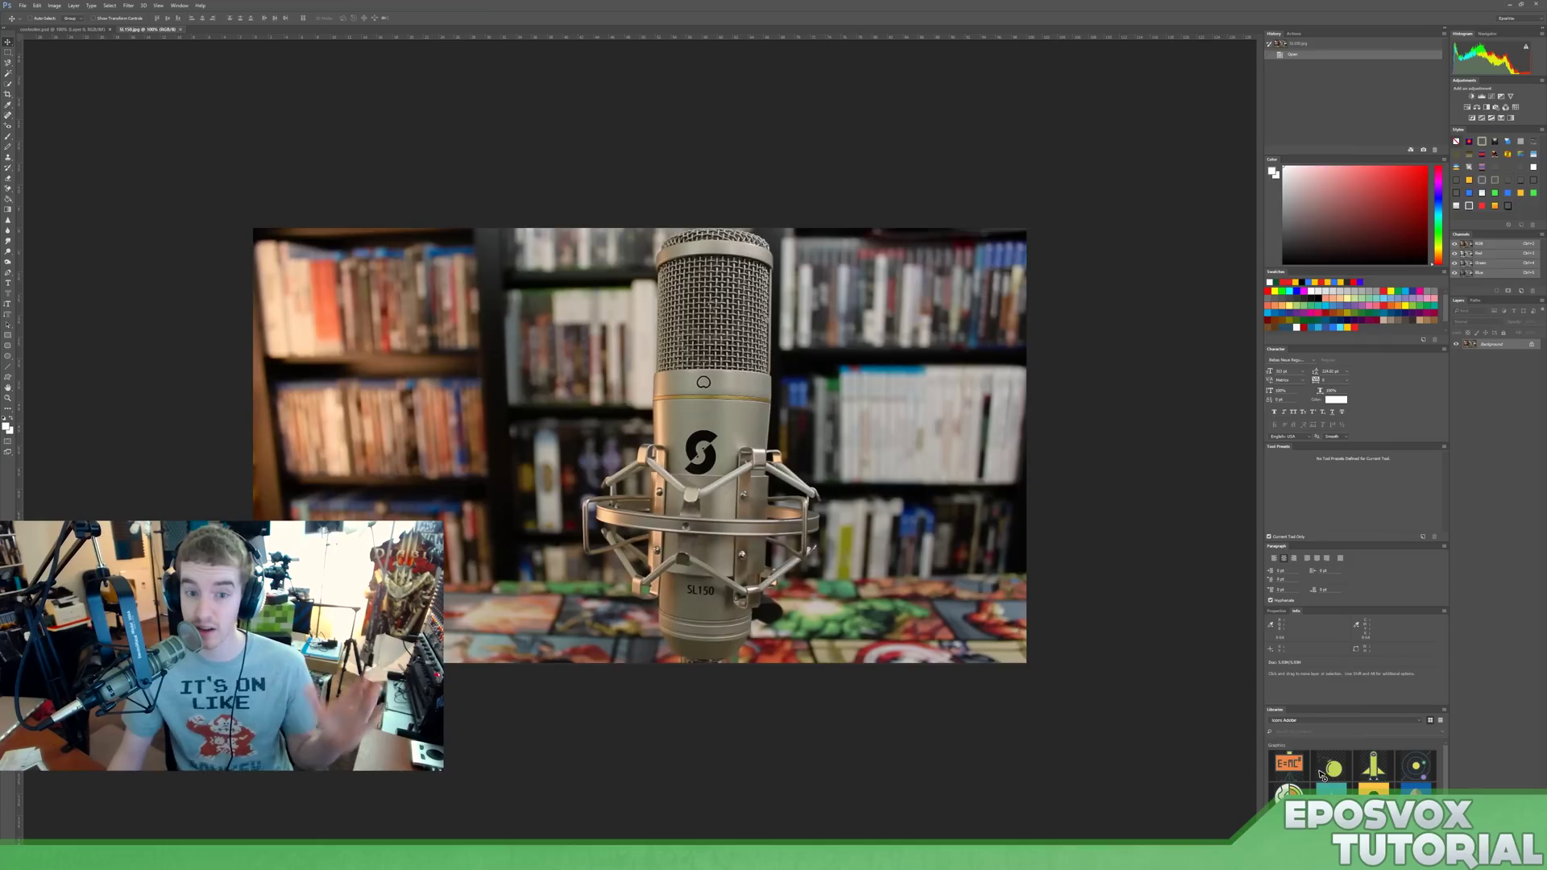